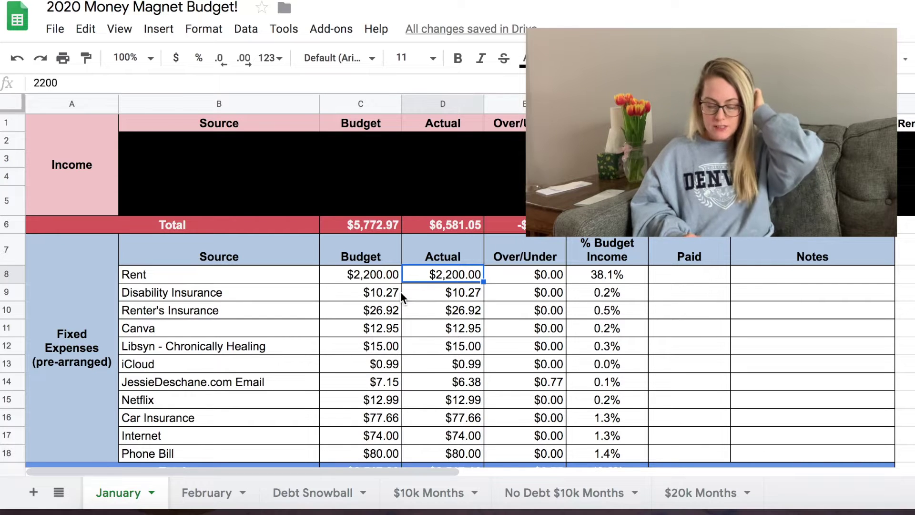
- Review January's fixed expenses, checking the actual amounts for Rent and the website email and the formula behind the section's actual total
scroll(437, 339, down, 1)
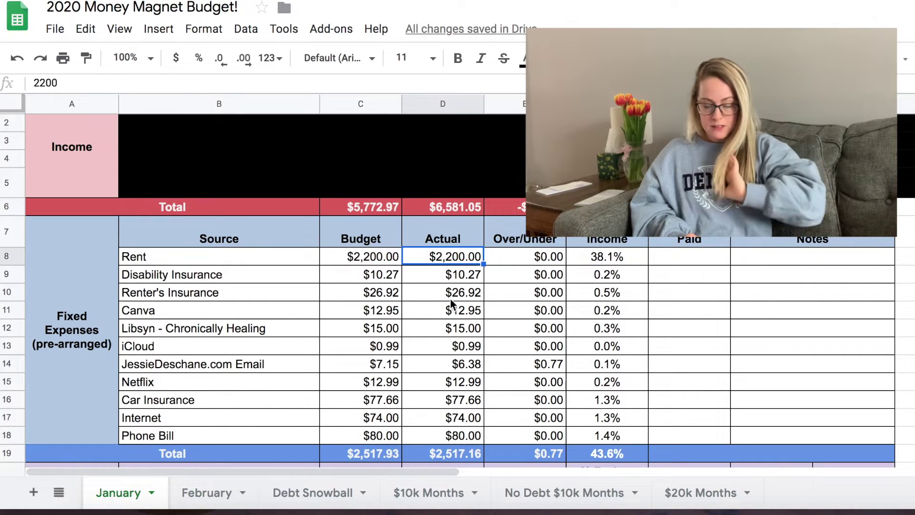
click(470, 369)
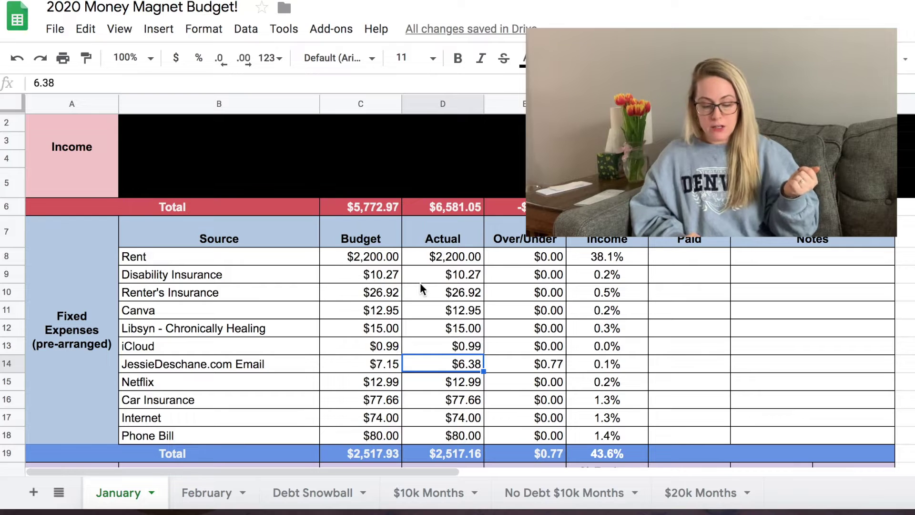
scroll(304, 269, down, 2)
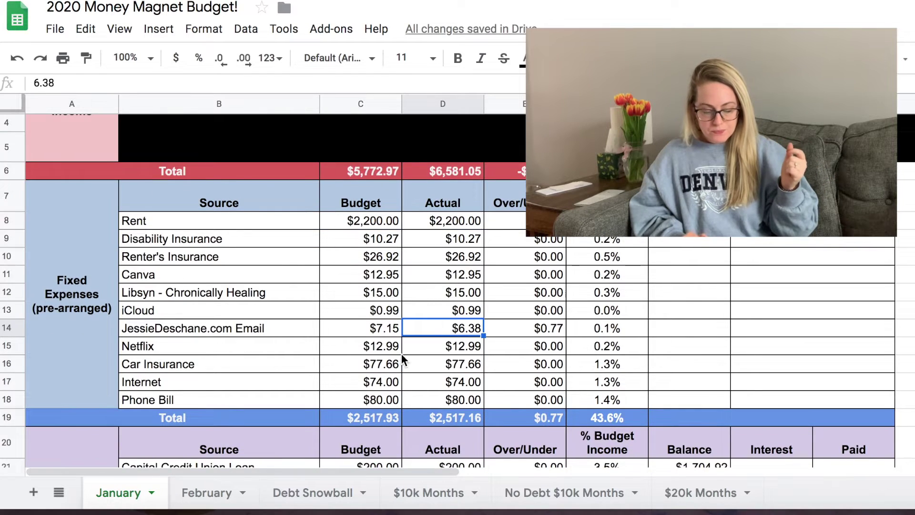
scroll(401, 353, down, 3)
click(445, 270)
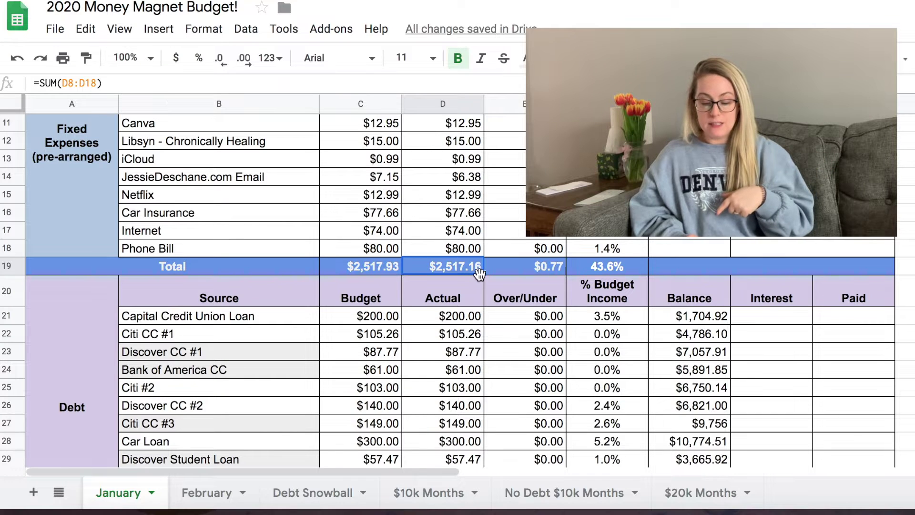
scroll(450, 213, up, 1)
scroll(450, 213, up, 1)
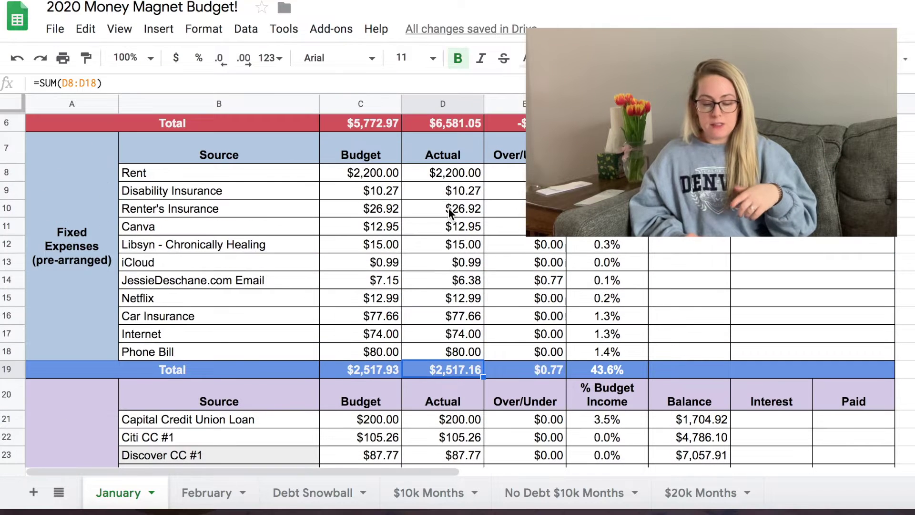
click(456, 177)
- Review the January debt section, comparing each loan and credit card's budgeted payment, actual payment and balance
scroll(456, 177, down, 3)
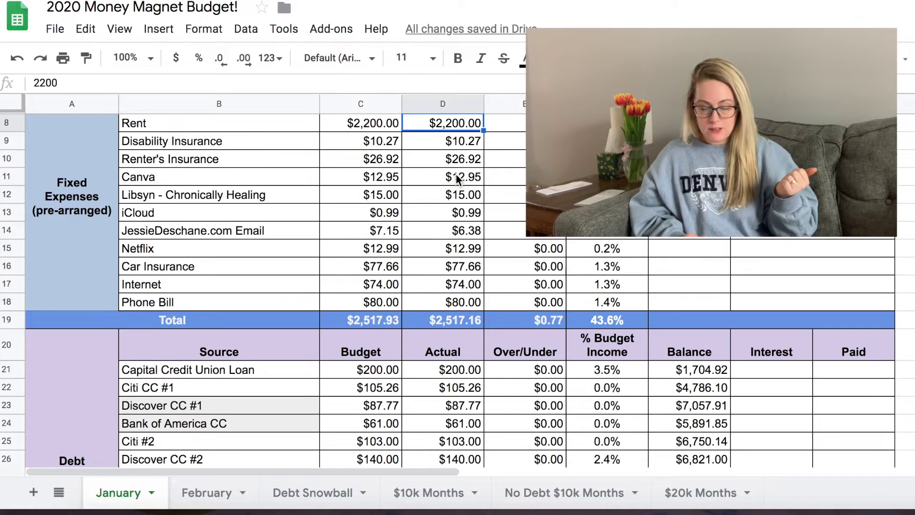
scroll(453, 244, down, 1)
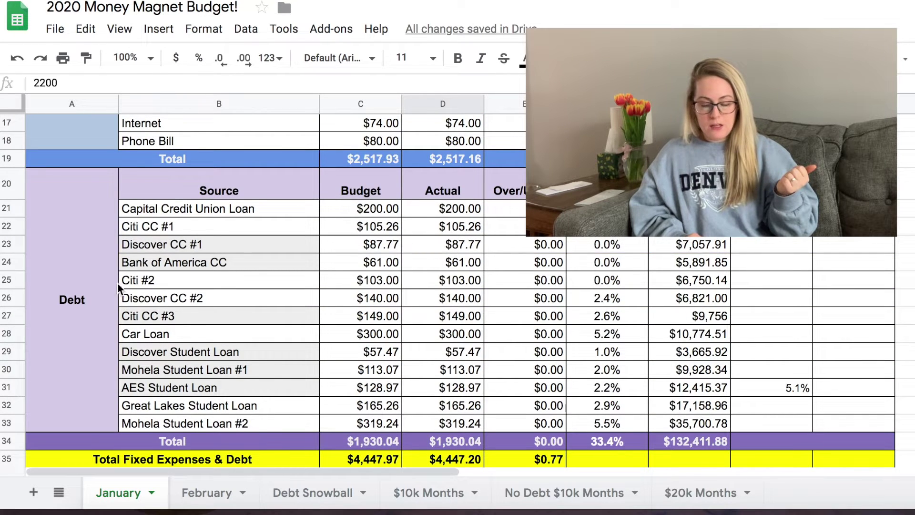
scroll(372, 317, up, 1)
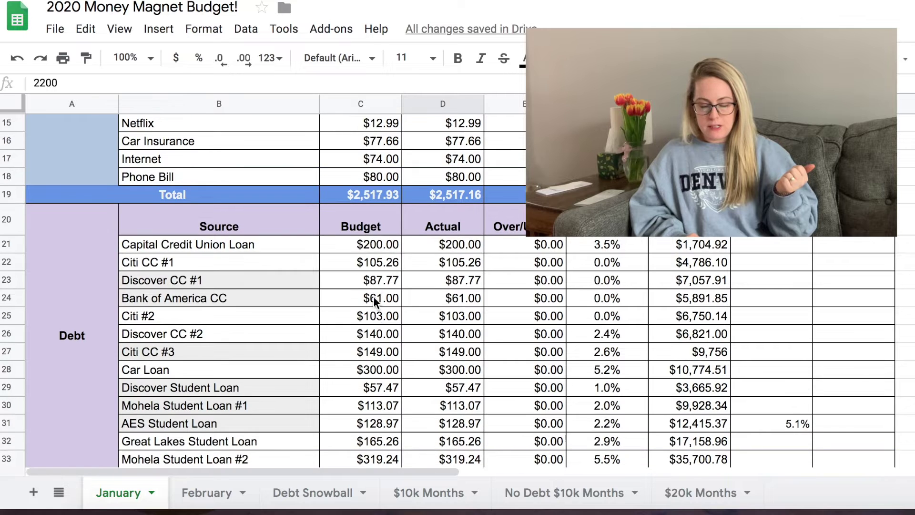
scroll(506, 335, down, 1)
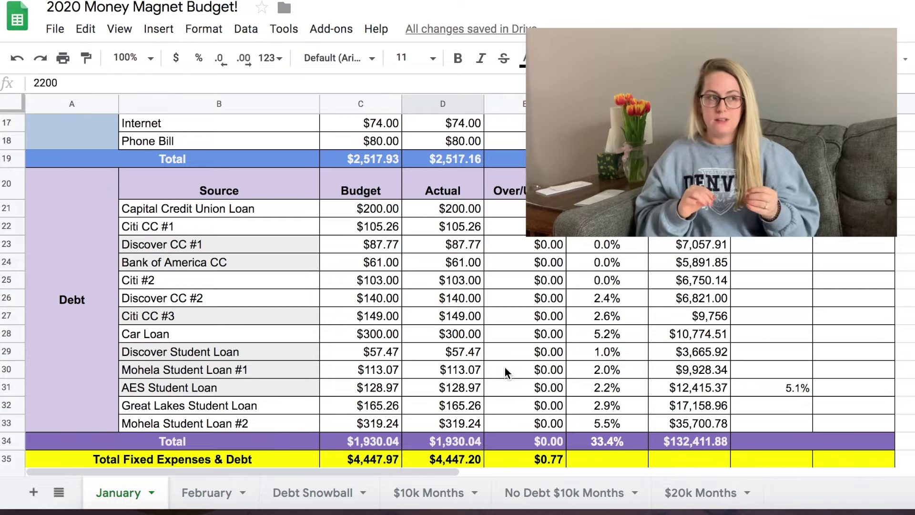
scroll(505, 366, down, 5)
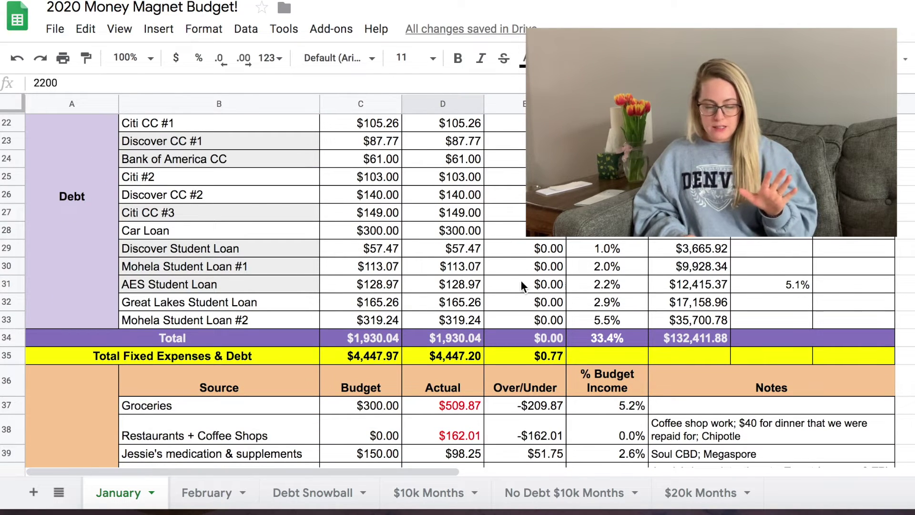
scroll(454, 208, down, 1)
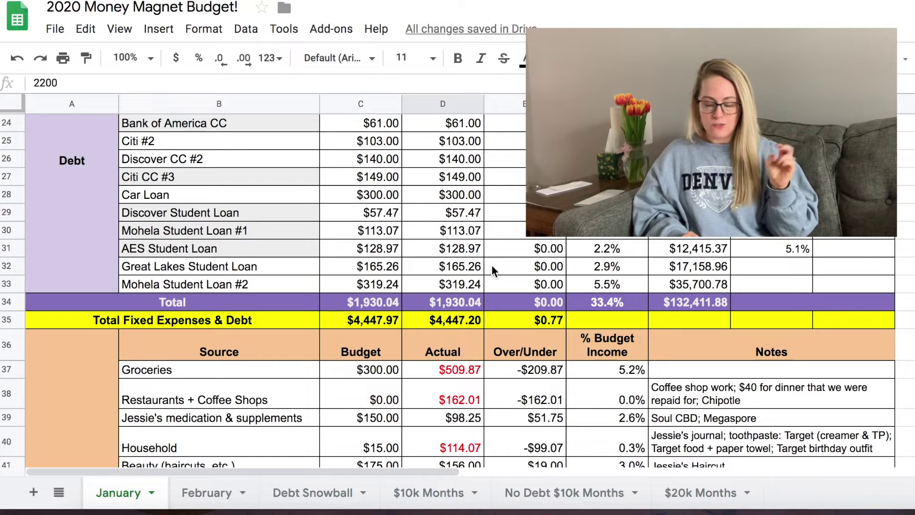
- Examine the budgeted variable expenses from Groceries through Tolls + gas, including the Household amount
scroll(491, 265, down, 2)
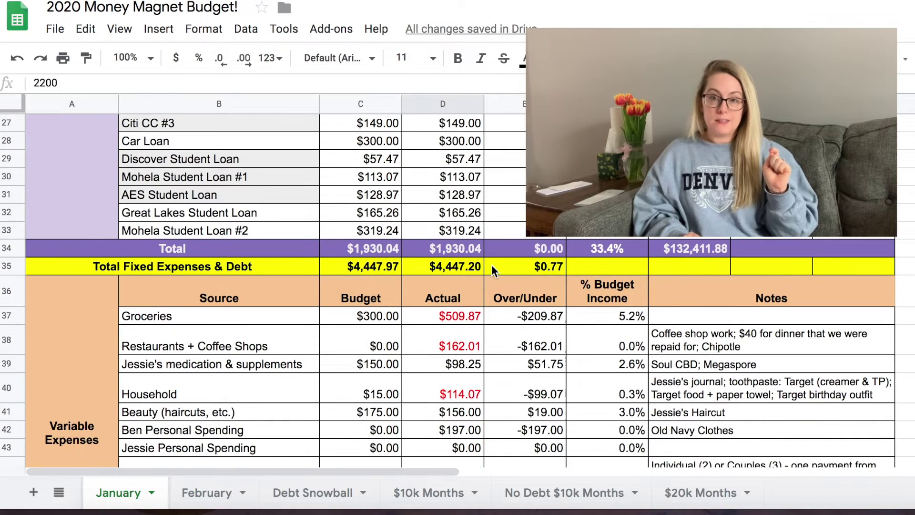
scroll(491, 265, down, 5)
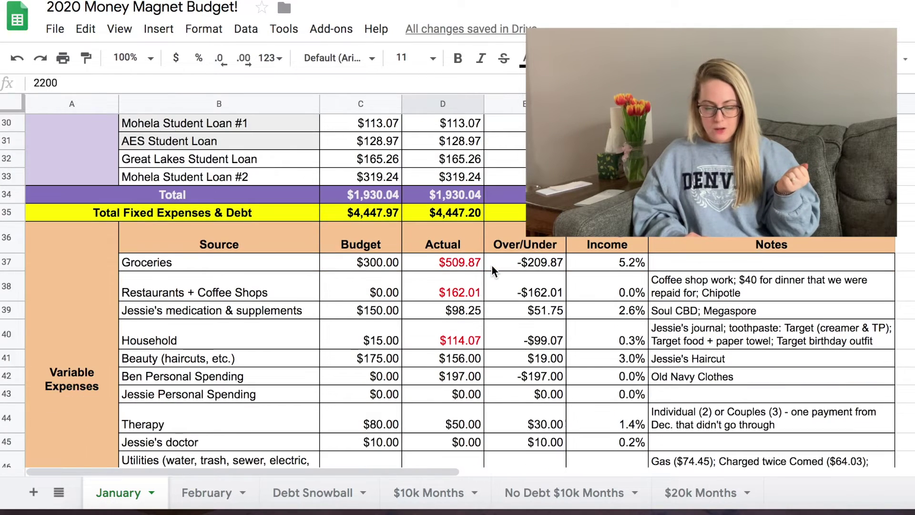
scroll(492, 266, down, 1)
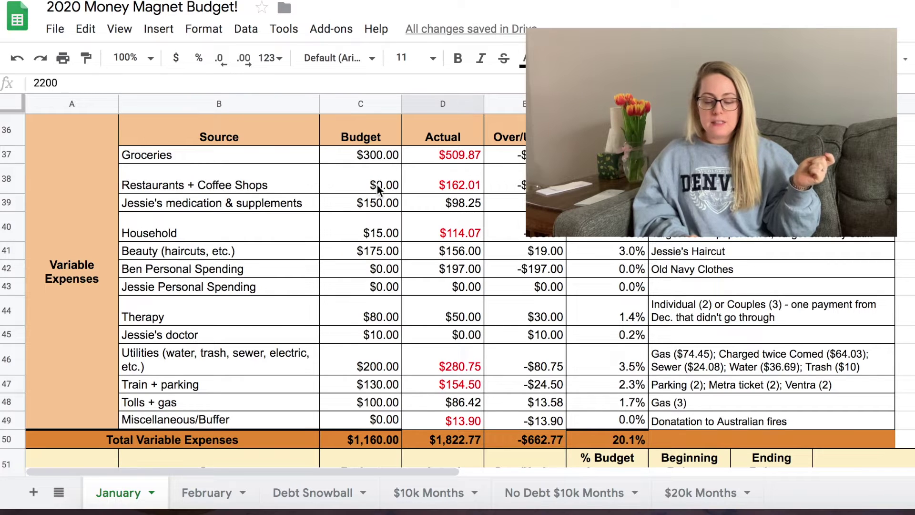
drag(384, 155, 372, 412)
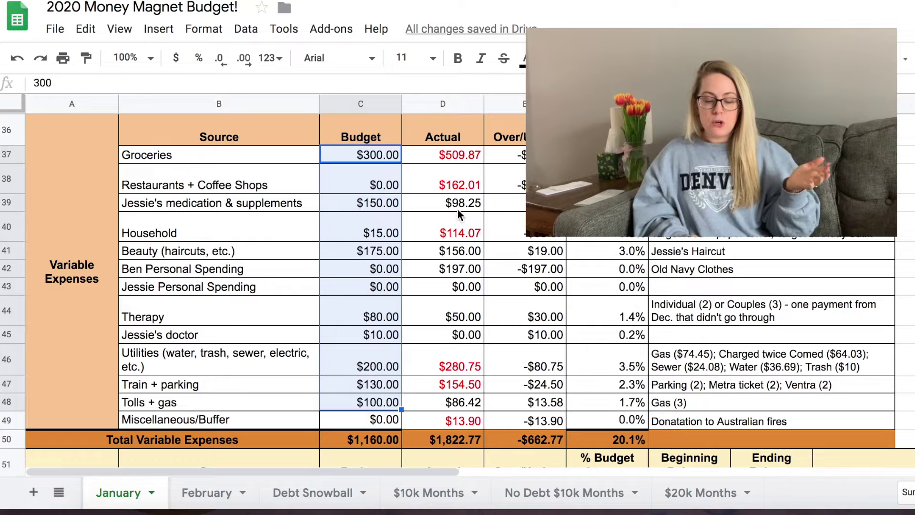
click(399, 233)
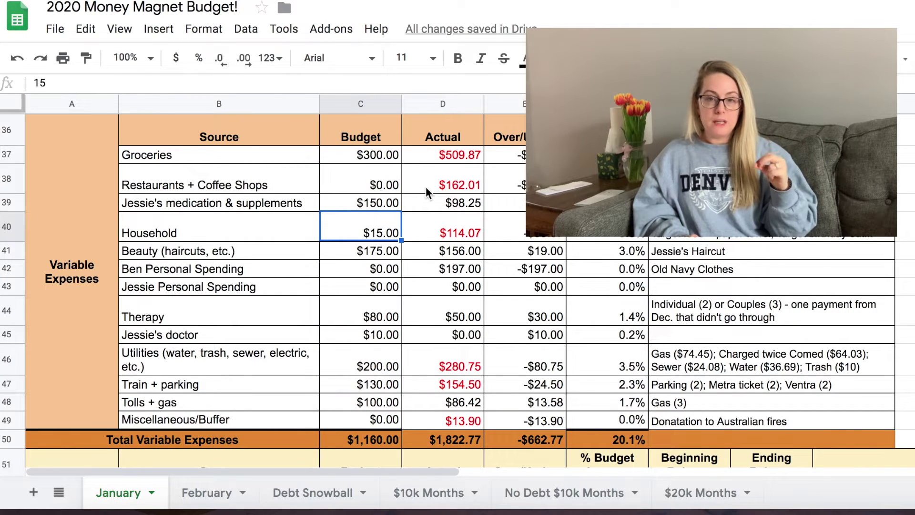
- Inspect the individual charges behind the Groceries and Restaurants + Coffee Shops actual amounts and check the restaurant budget
click(454, 159)
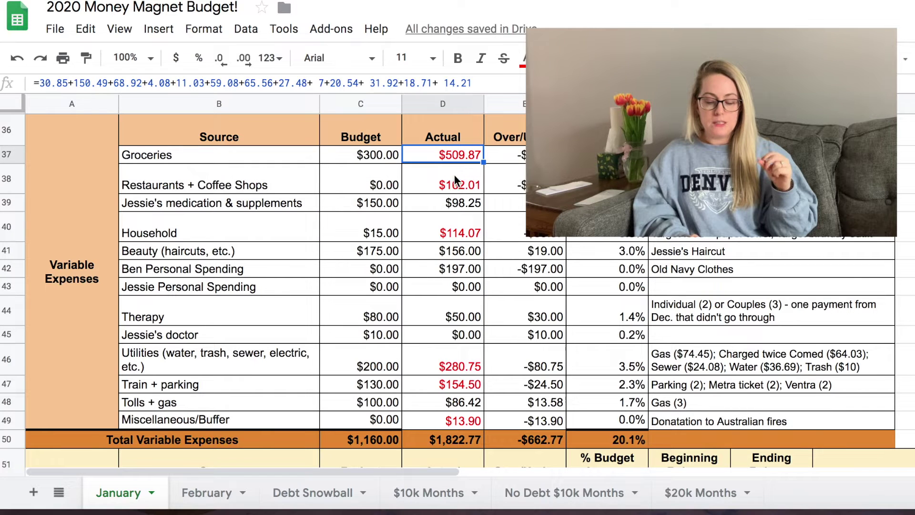
click(456, 182)
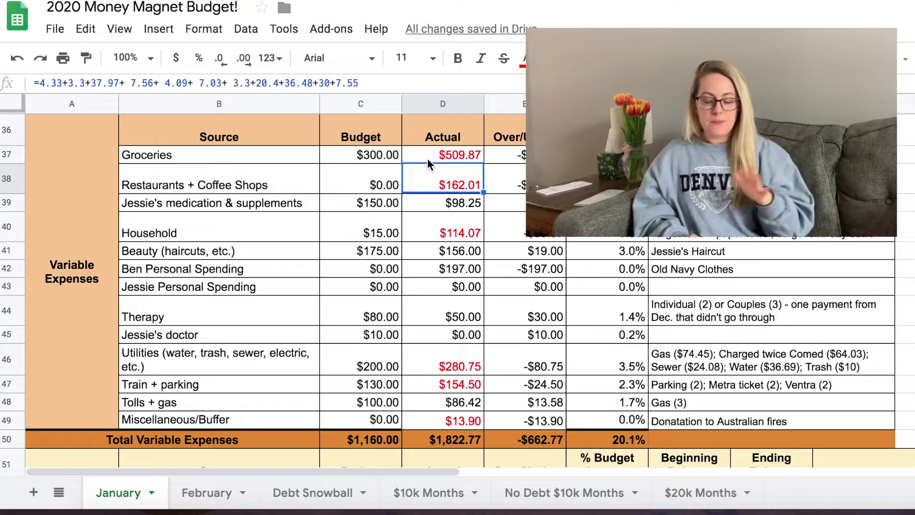
click(380, 190)
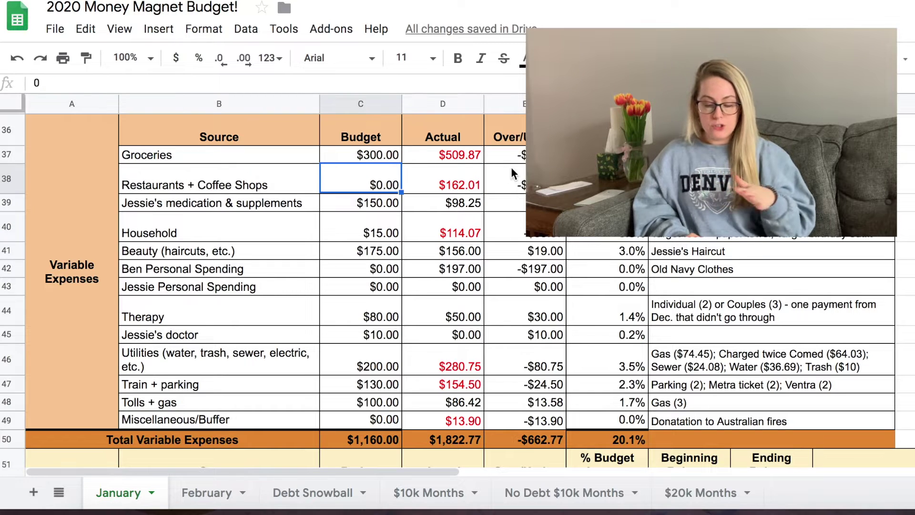
click(466, 179)
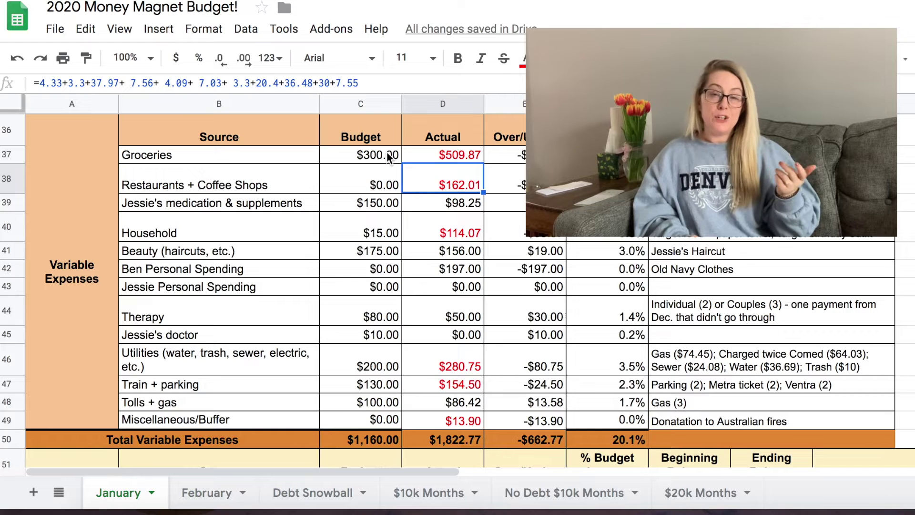
click(453, 161)
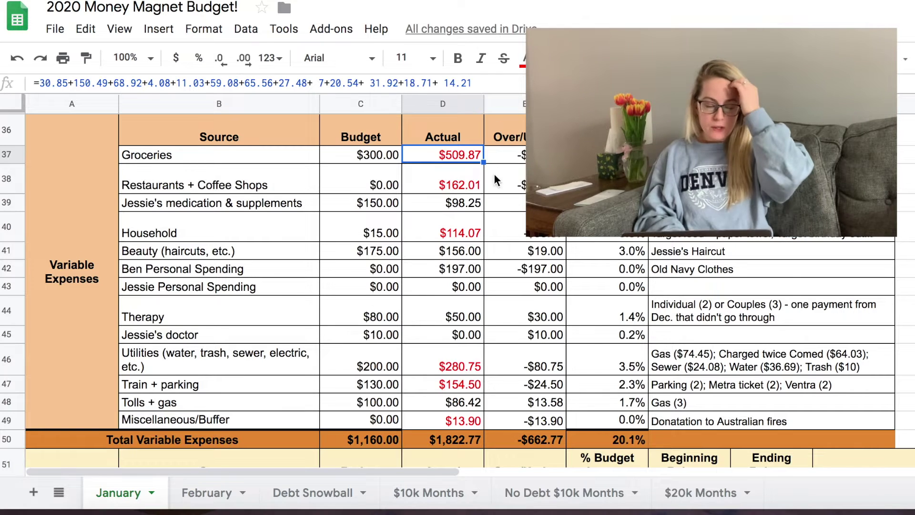
click(450, 175)
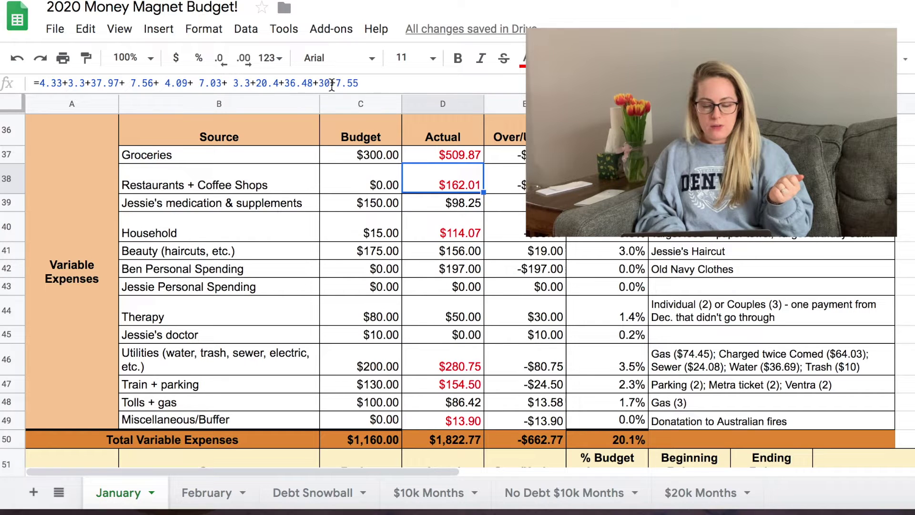
- Read the Restaurants + Coffee Shops note and match it against the separate charges in that row's actual formula
click(762, 178)
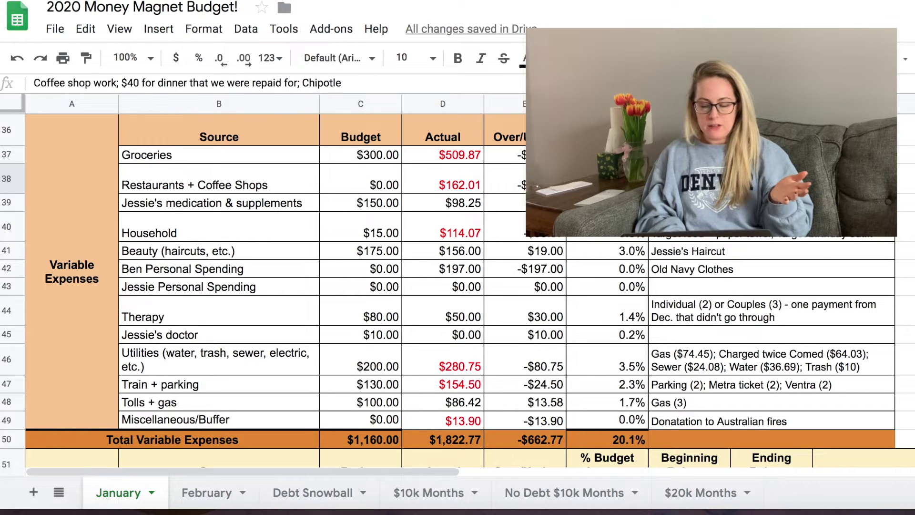
key(Return)
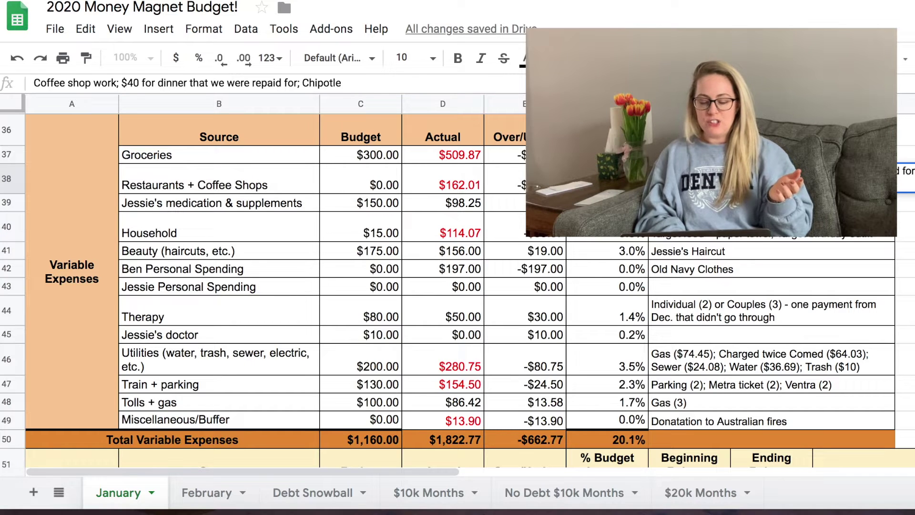
click(762, 224)
click(469, 188)
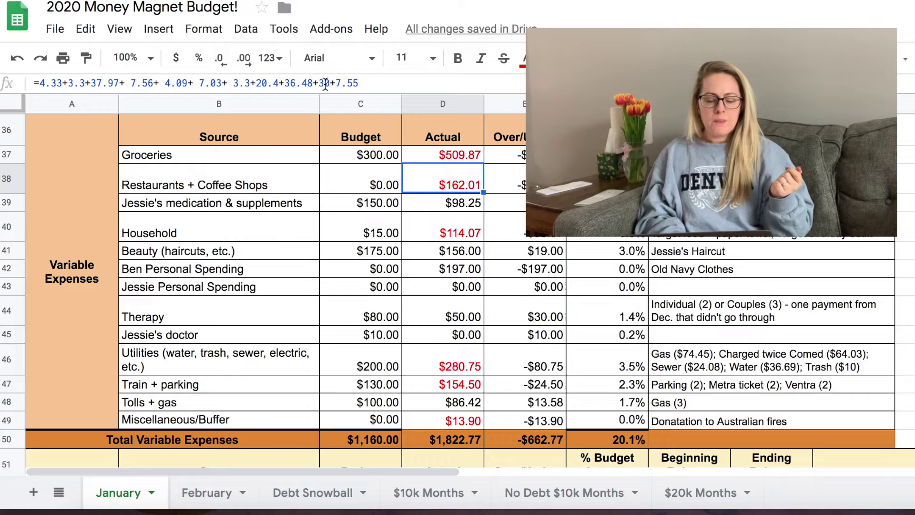
drag(332, 84, 284, 83)
click(310, 219)
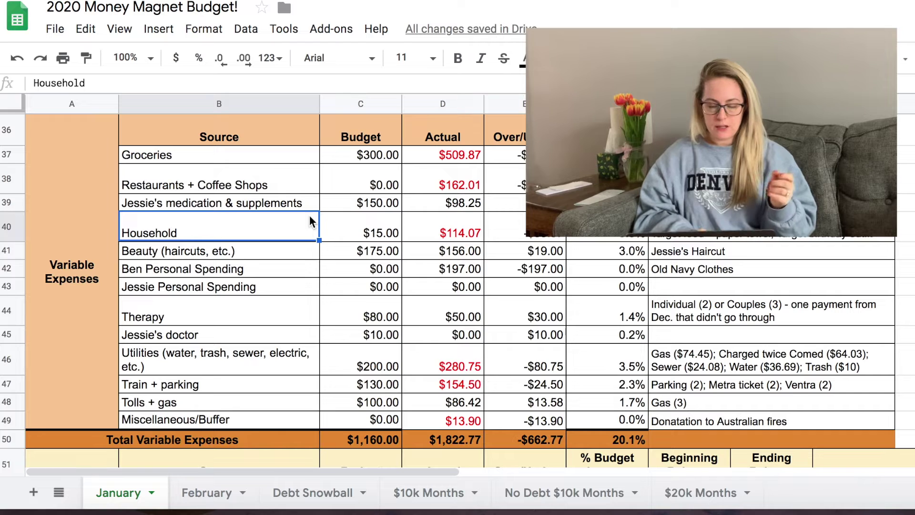
click(461, 187)
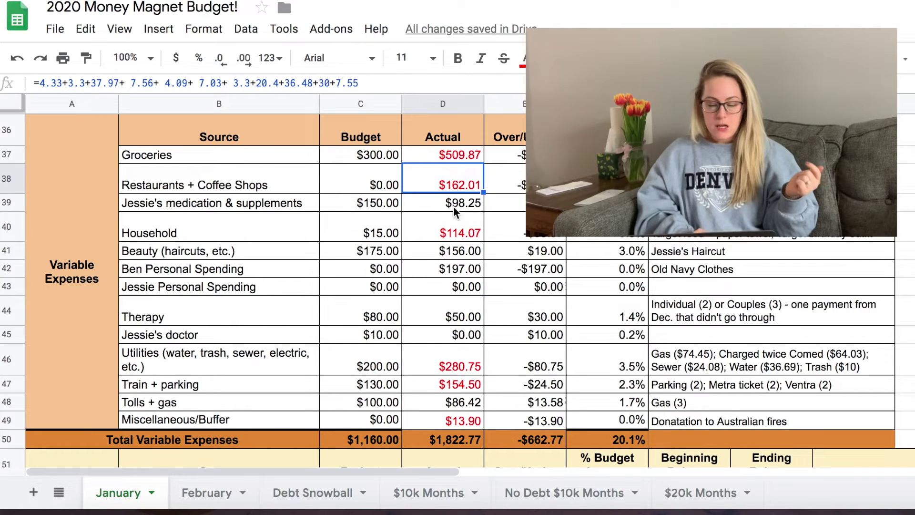
- Examine the medication, Household and Beauty spending rows, reading the Household note and comparing its charges with its budget
click(453, 206)
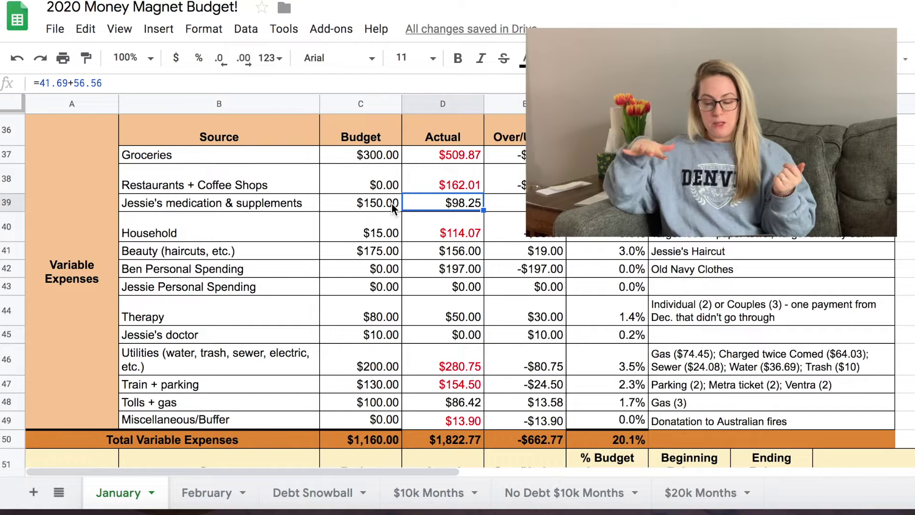
click(435, 223)
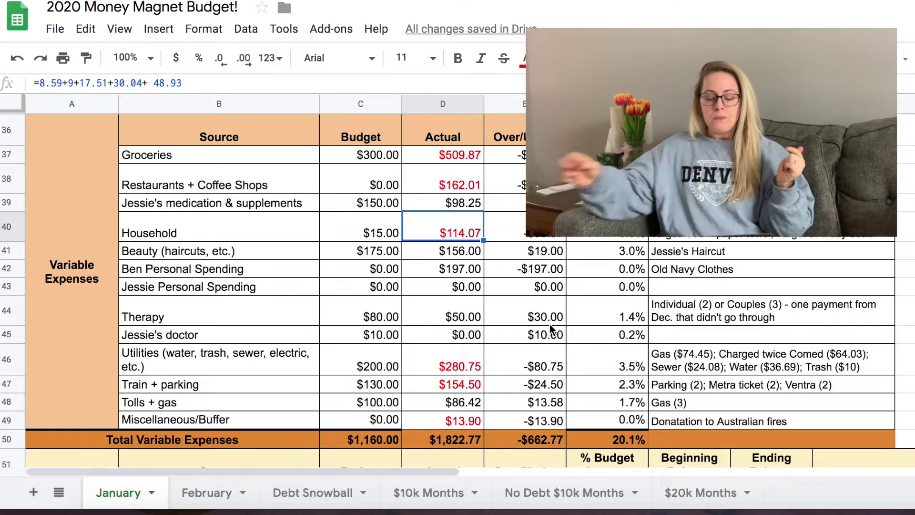
click(730, 236)
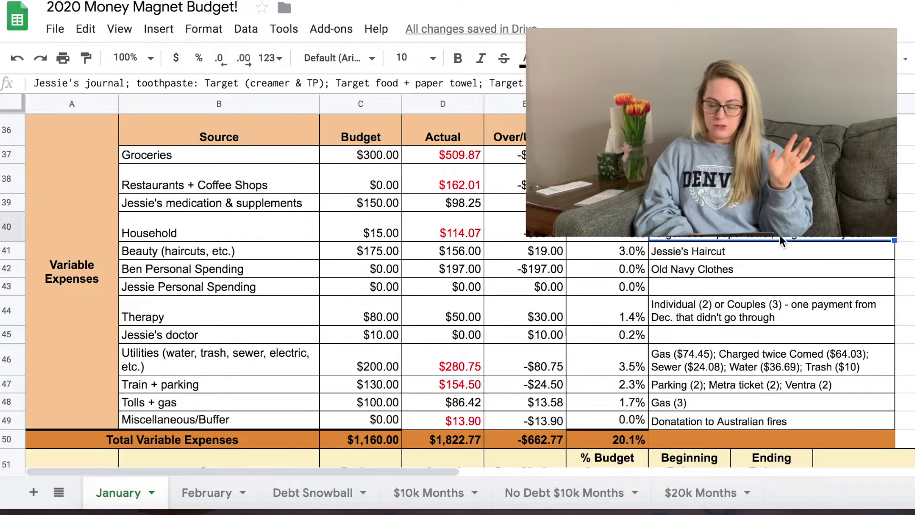
click(432, 421)
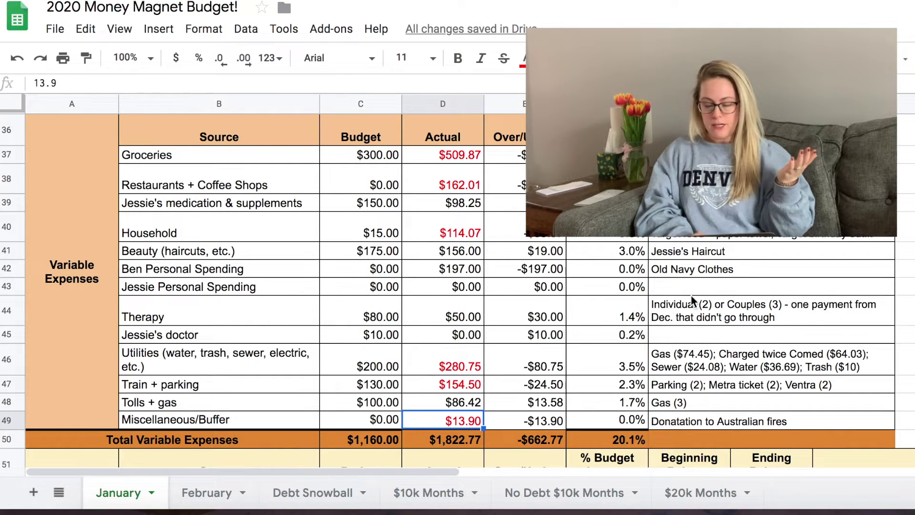
click(748, 238)
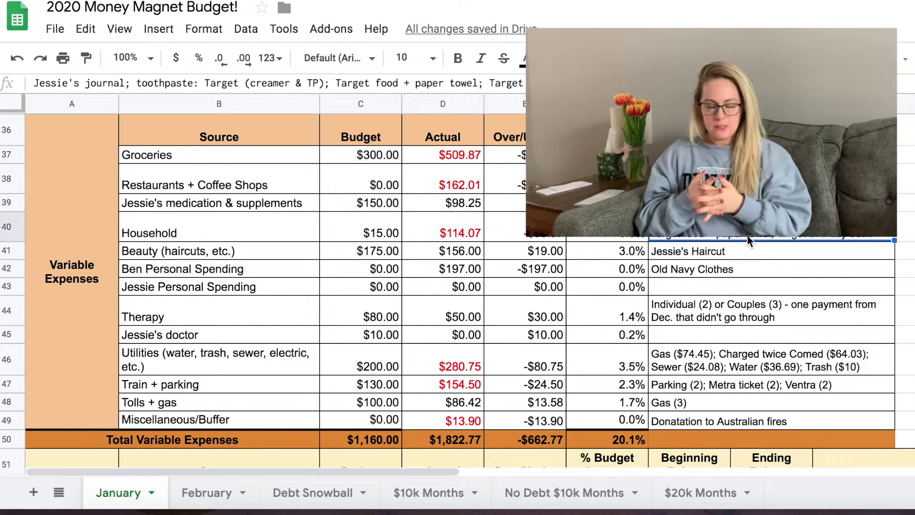
click(451, 232)
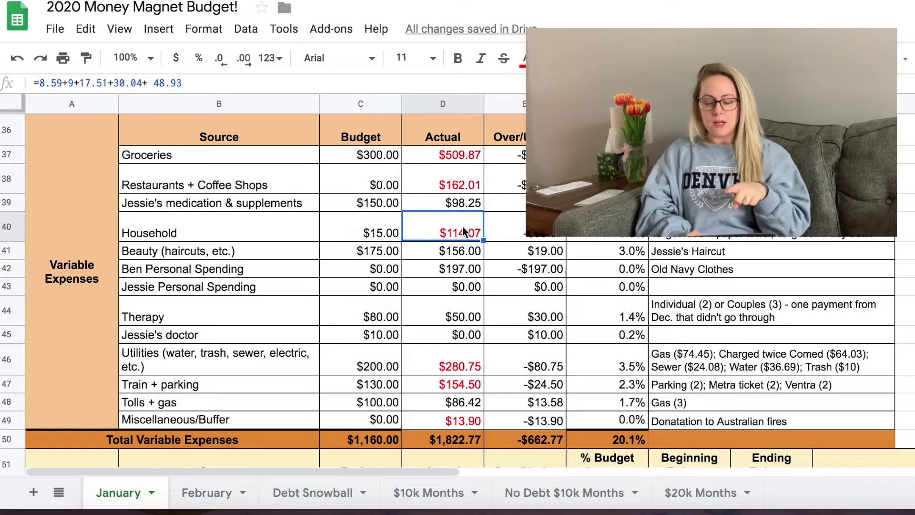
click(374, 233)
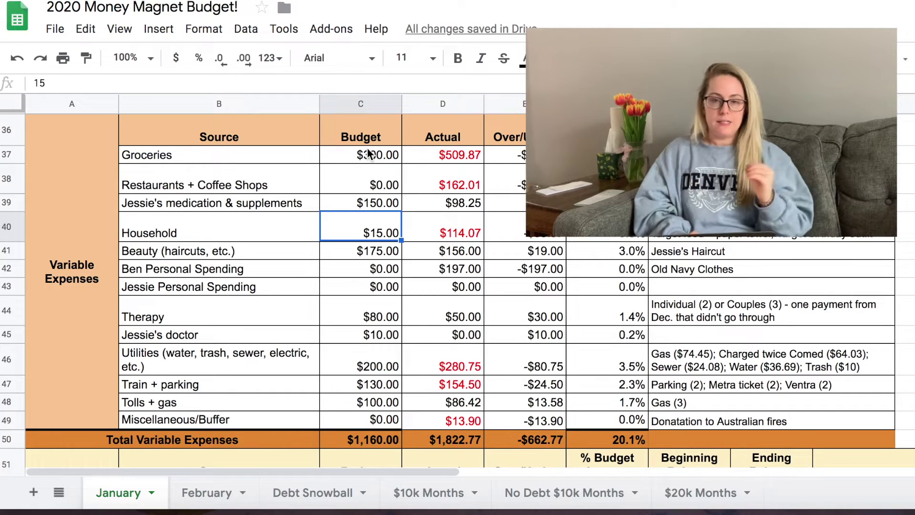
click(356, 256)
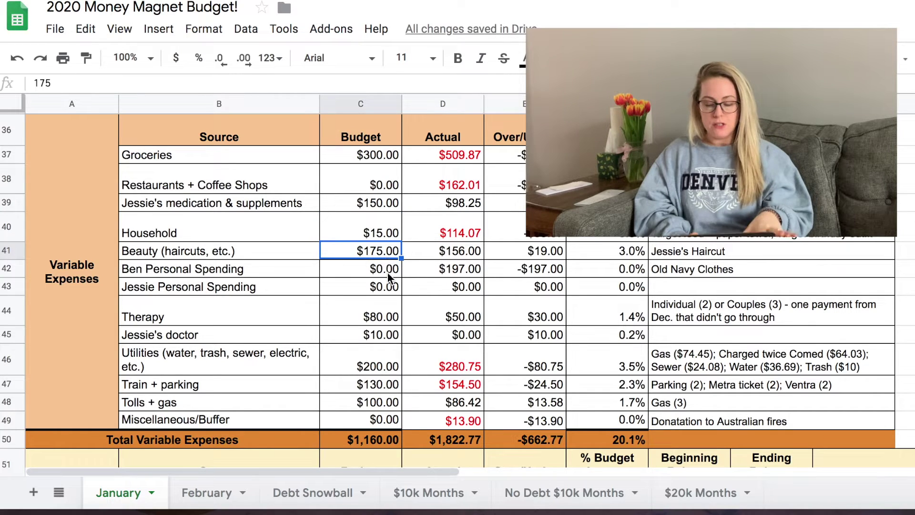
- Compare the Beauty row's actual spending with the first personal spending row, checking that row's budget and separate charges
click(460, 256)
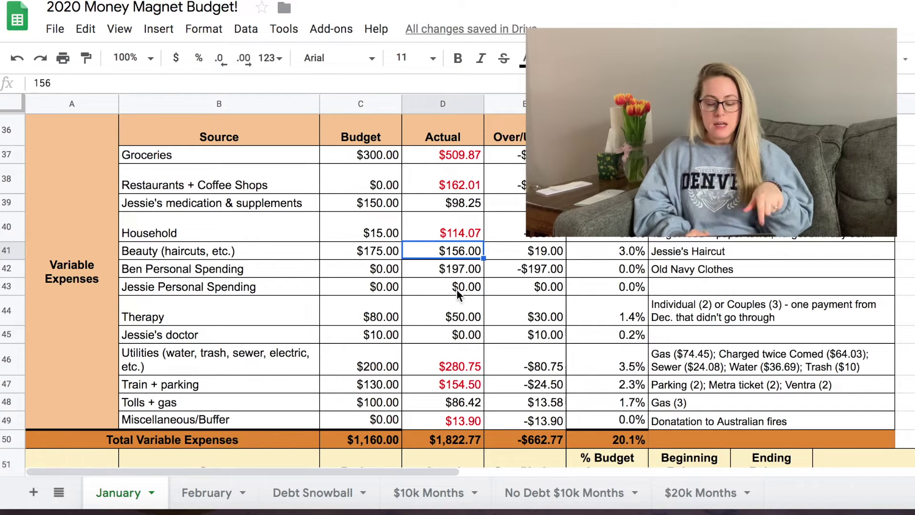
click(449, 421)
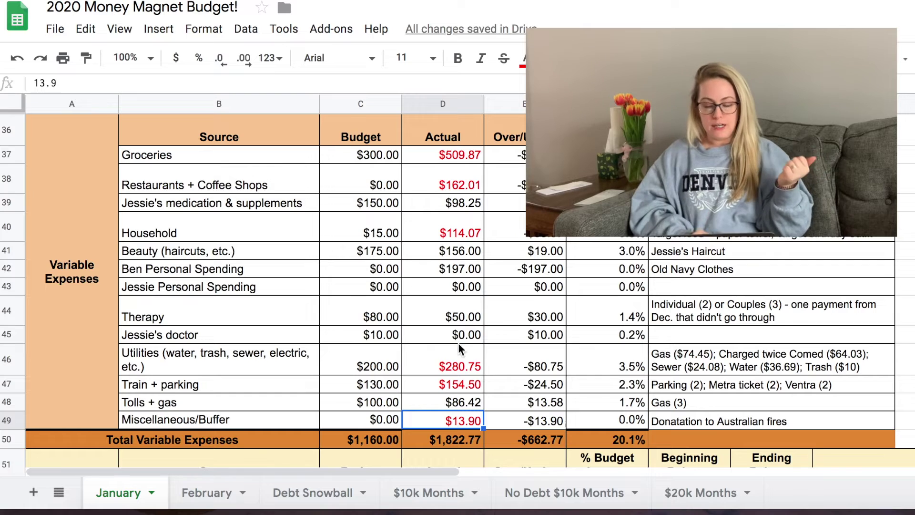
click(456, 256)
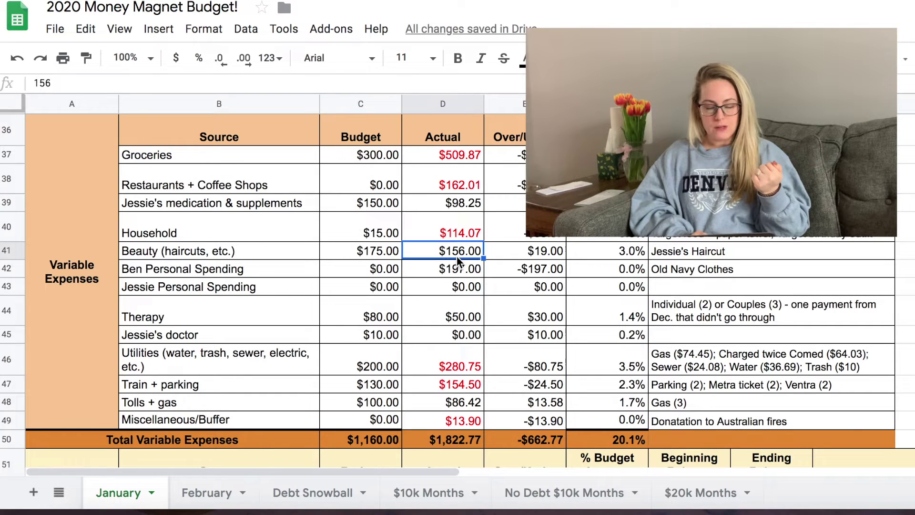
click(456, 268)
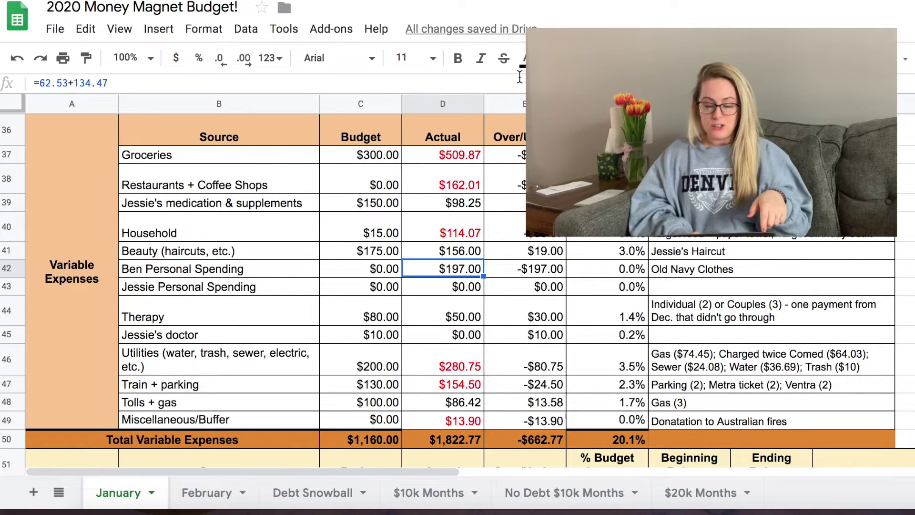
click(522, 60)
click(434, 246)
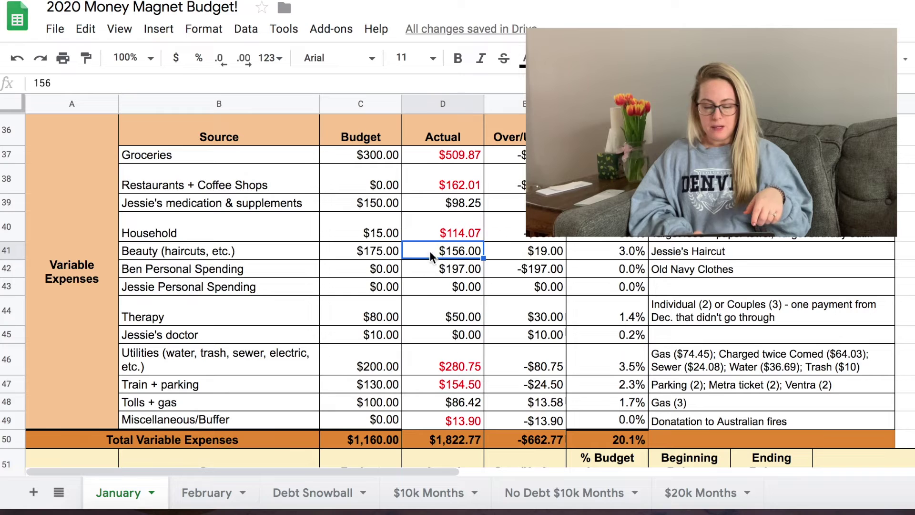
click(371, 272)
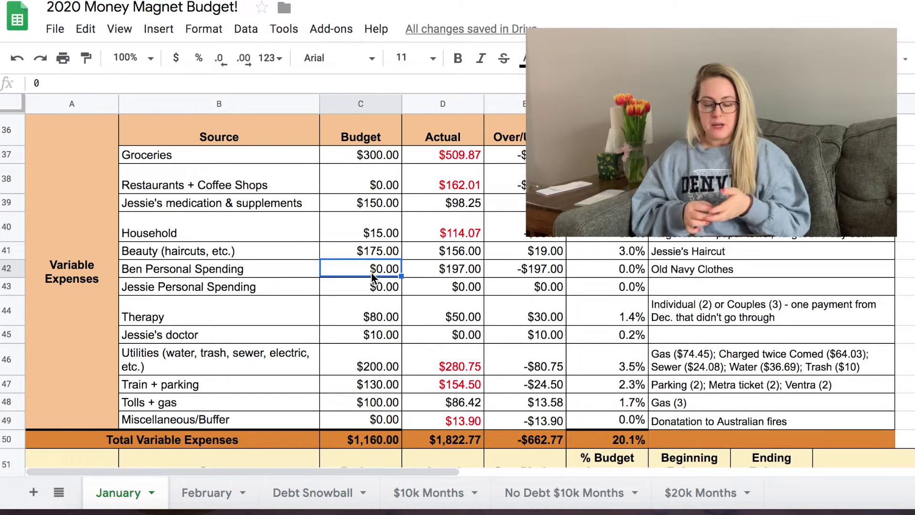
click(462, 270)
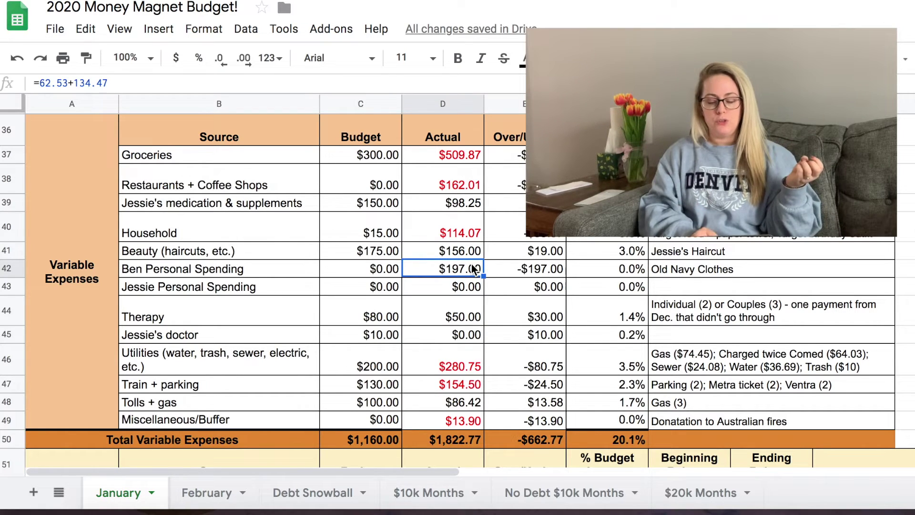
- Examine the actual amounts for the second personal spending row, Therapy and the doctor, including the payments behind Therapy and its note
click(469, 291)
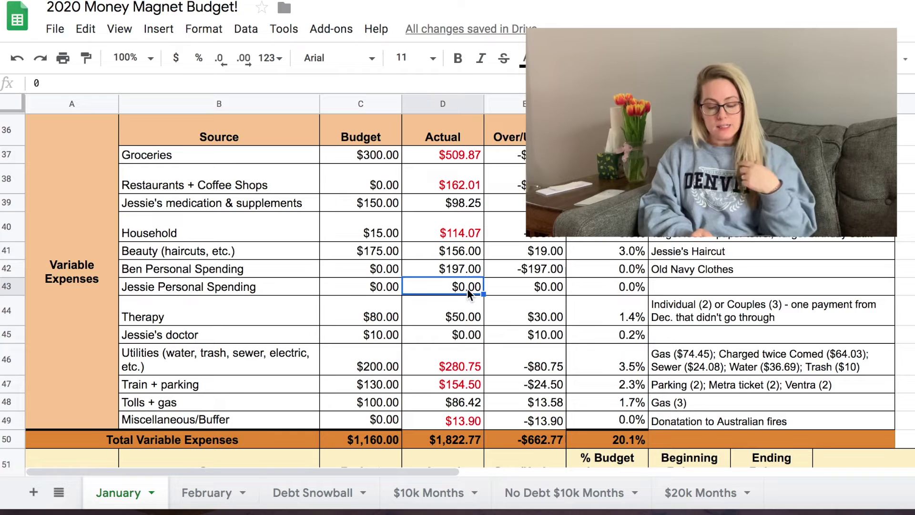
click(453, 316)
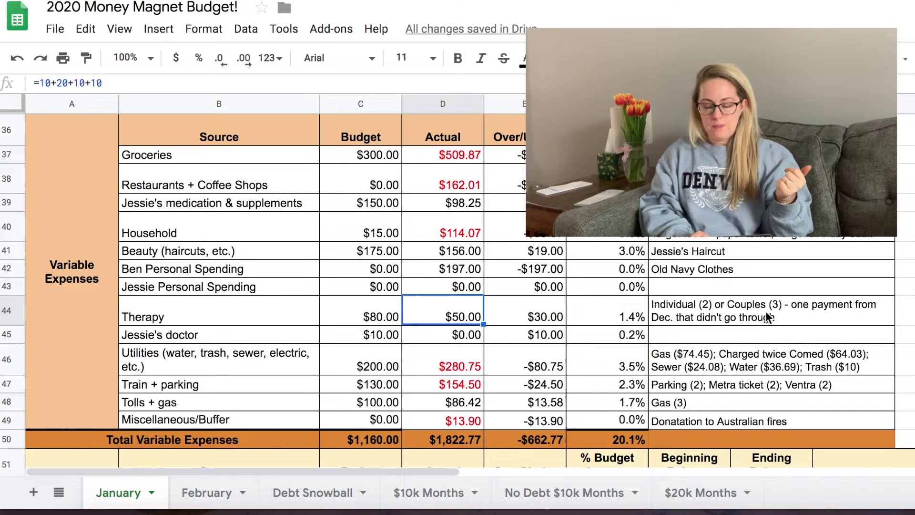
click(457, 336)
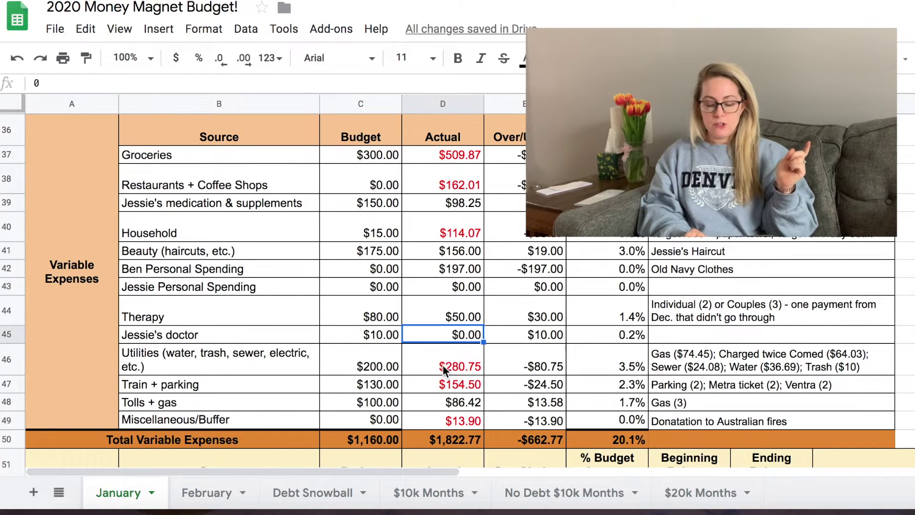
- Match the separate charges in the Utilities actual formula against that row's note
scroll(442, 364, down, 1)
click(446, 329)
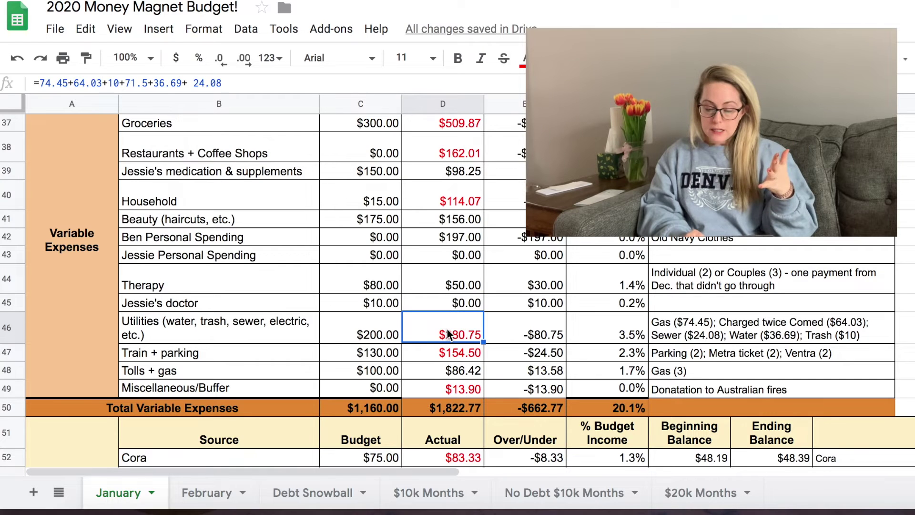
click(815, 322)
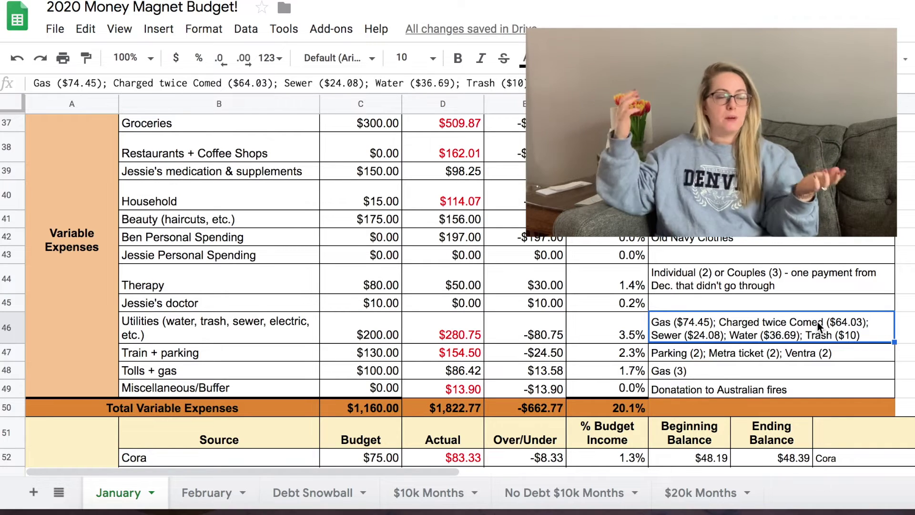
click(458, 334)
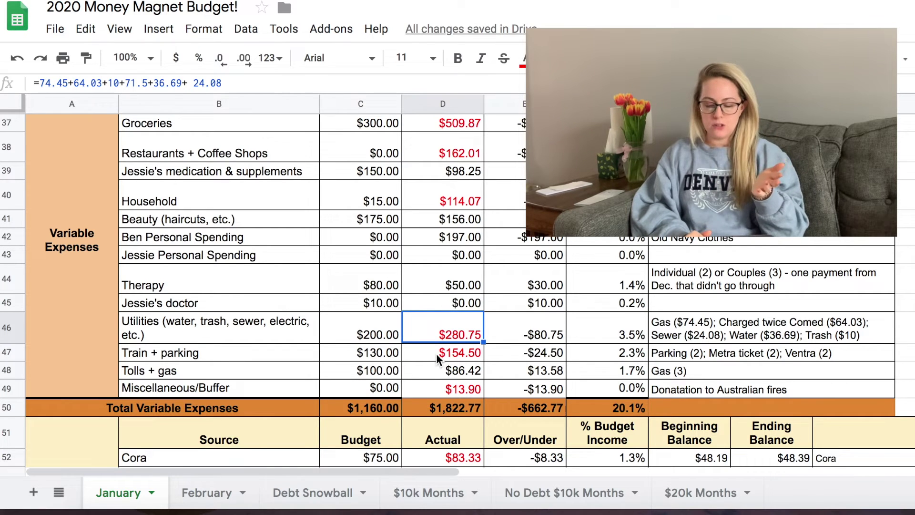
- Check the Train + parking budget against its individual charges and inspect the charges behind Tolls + gas
click(391, 357)
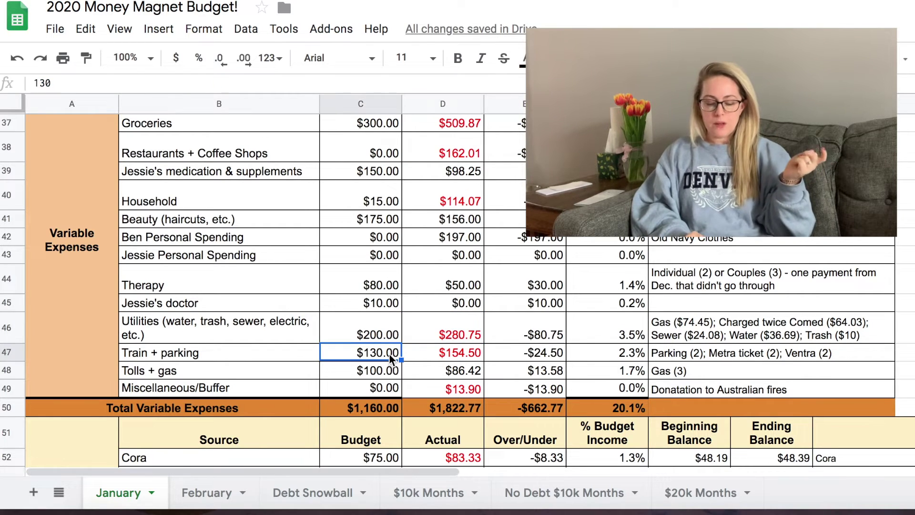
click(451, 358)
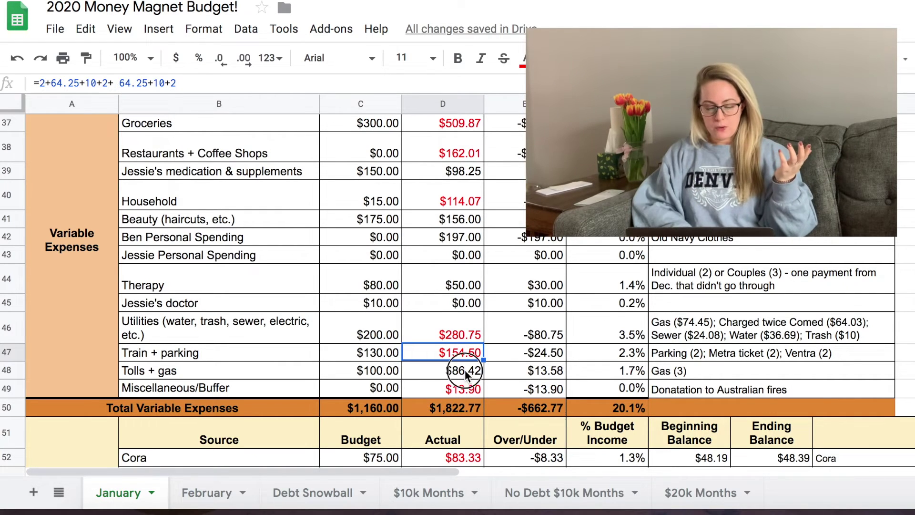
click(465, 370)
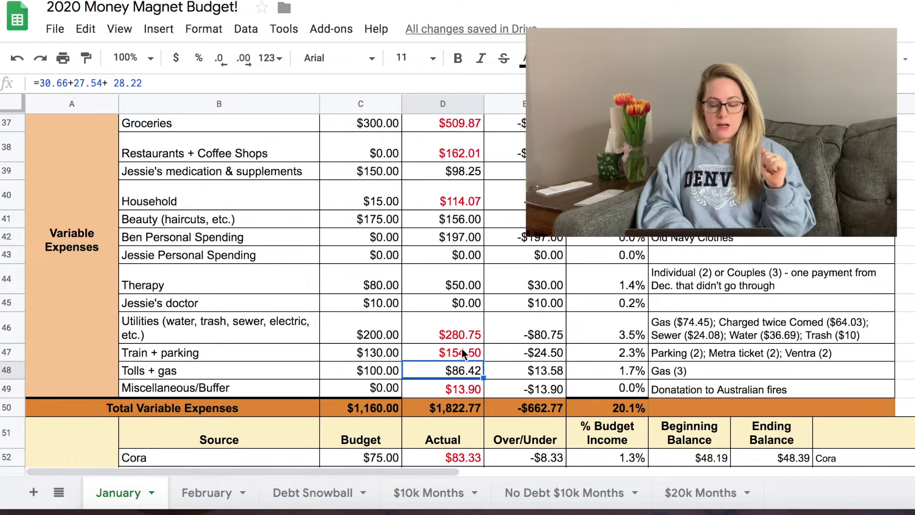
- Review the Miscellaneous/Buffer row's actual amount, note and budget
click(452, 390)
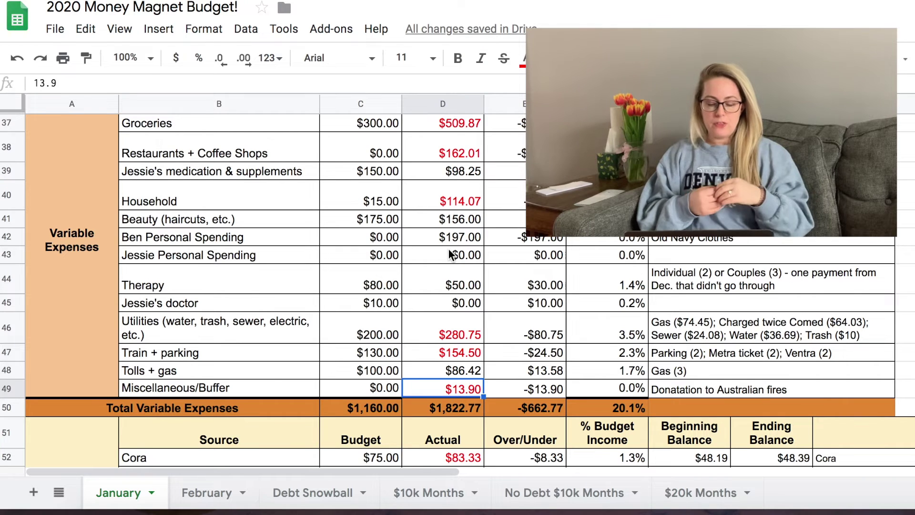
click(774, 389)
click(362, 388)
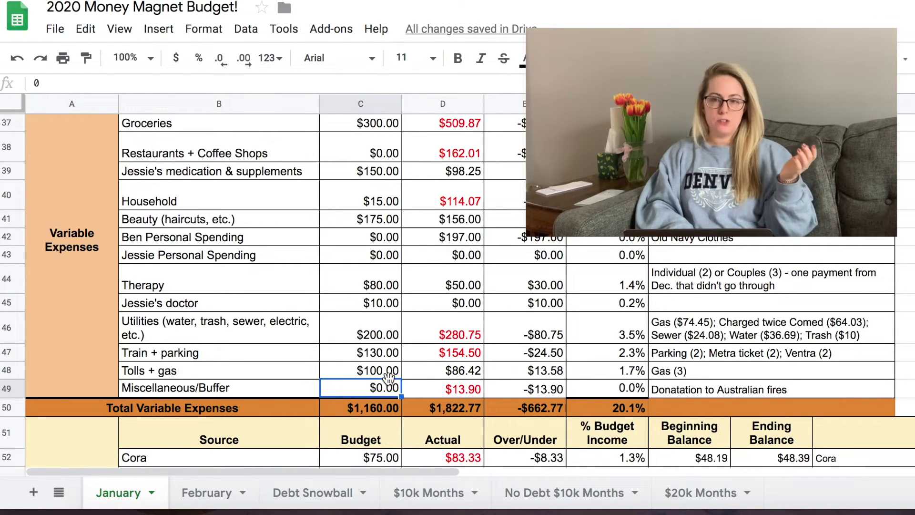
- Compare the Total Variable Expenses budget with its actual total, looking back over the category rows it sums
scroll(387, 372, down, 1)
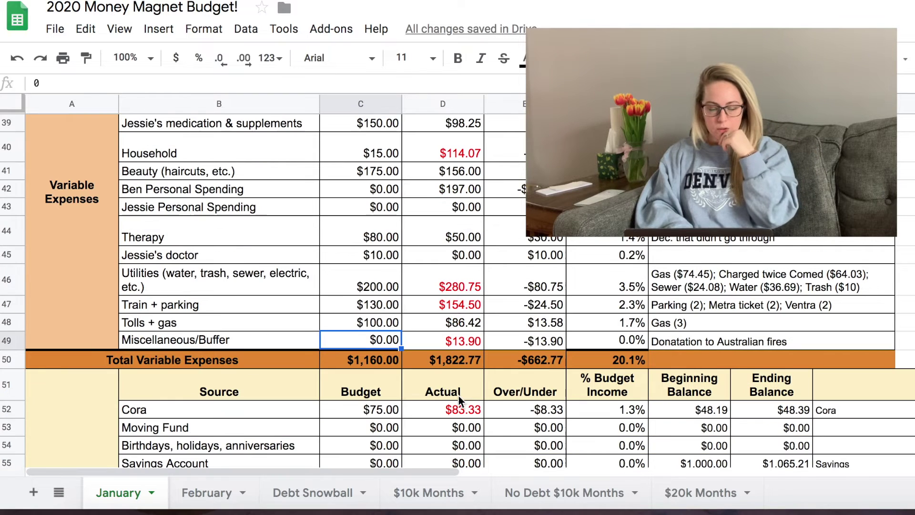
click(386, 362)
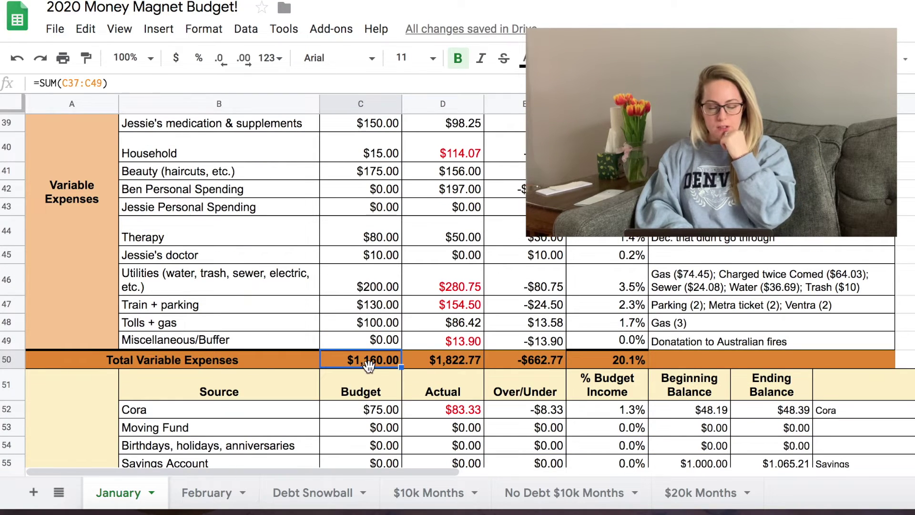
scroll(385, 364, up, 1)
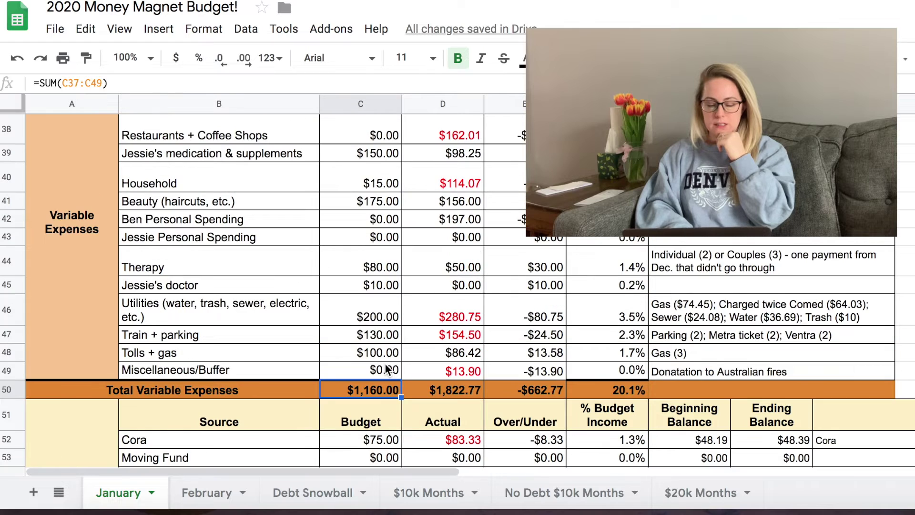
scroll(376, 393, up, 2)
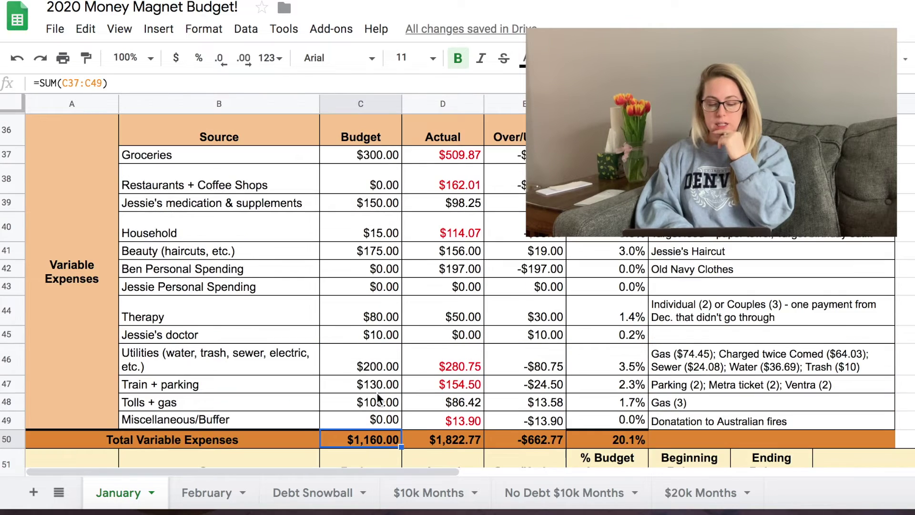
scroll(377, 393, down, 2)
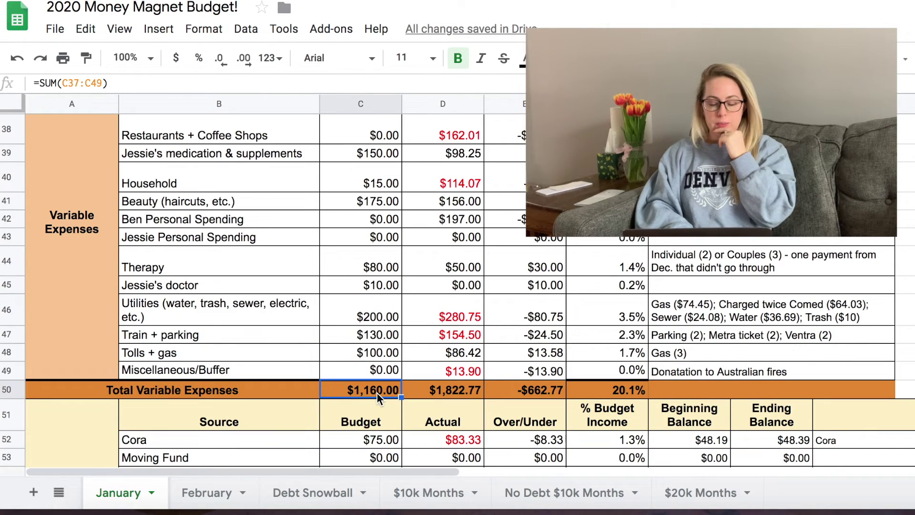
click(458, 394)
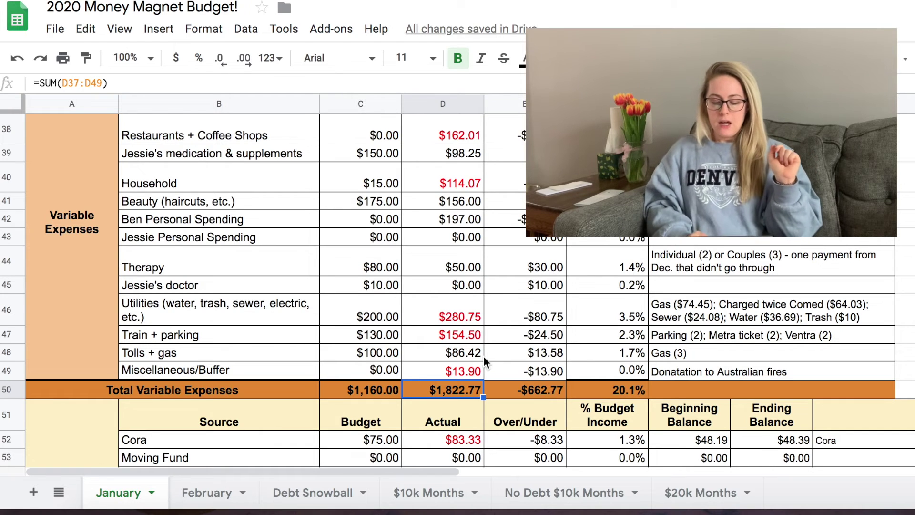
- Examine the first sinking fund's actual contribution and ending balance in relation to the variable expenses
scroll(462, 379, down, 2)
scroll(462, 379, down, 1)
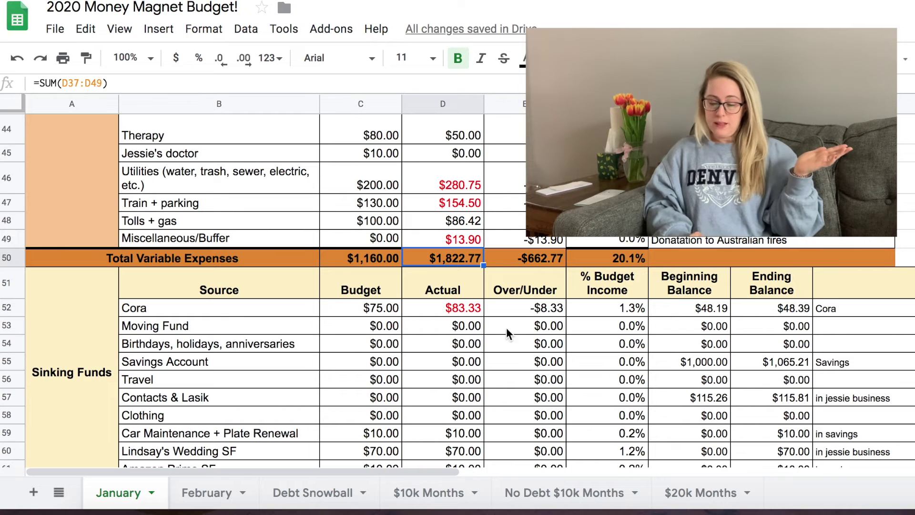
click(452, 309)
scroll(450, 379, down, 1)
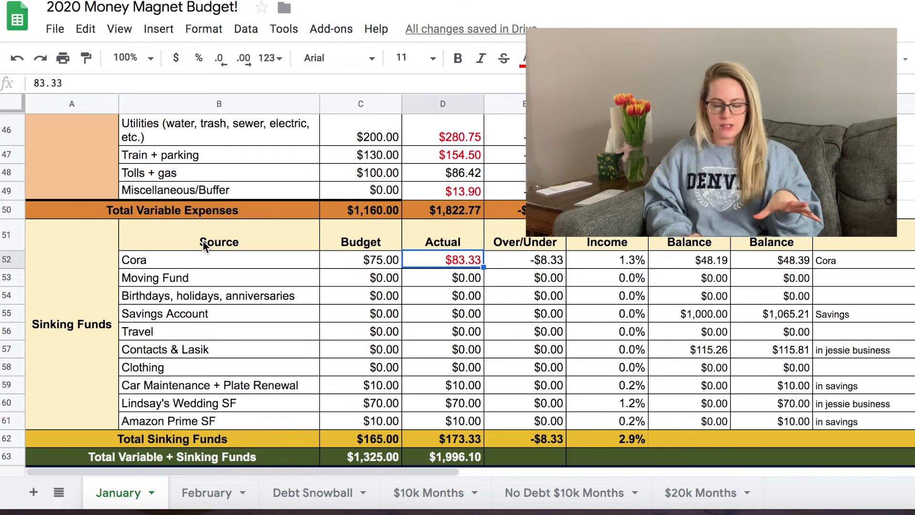
scroll(203, 241, up, 3)
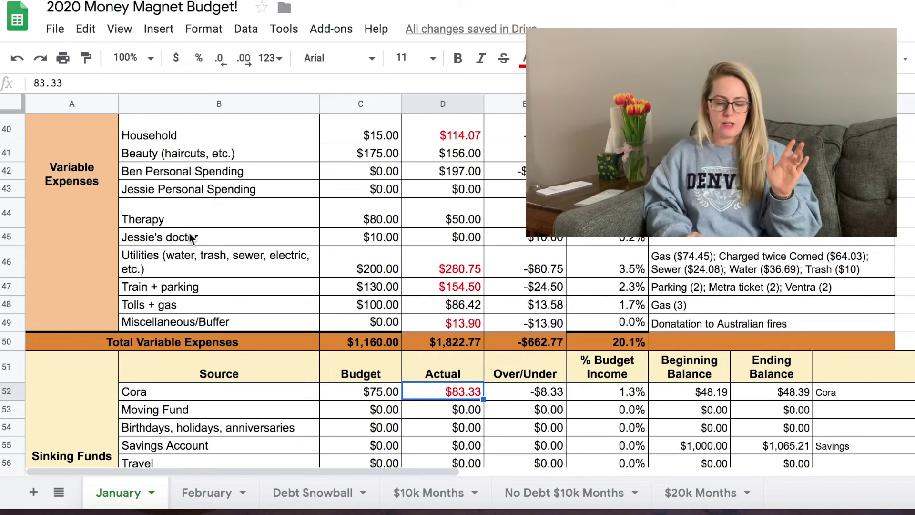
click(784, 400)
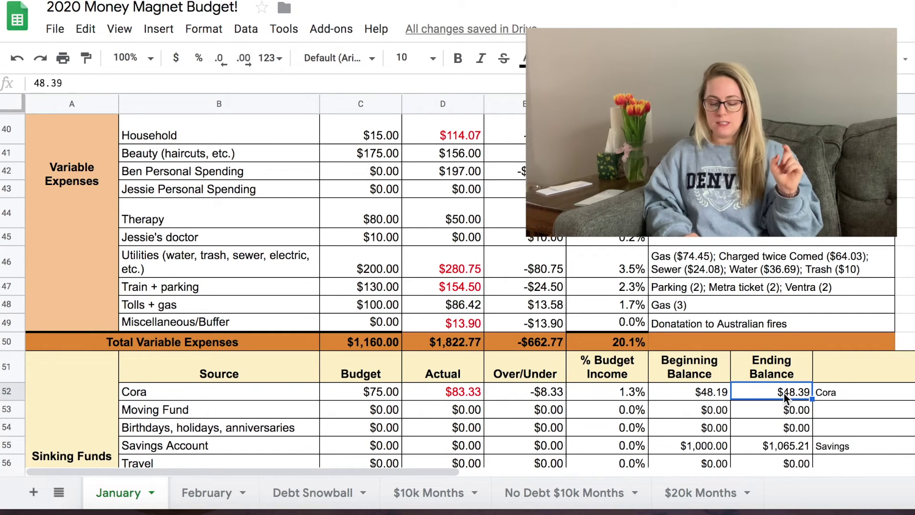
scroll(549, 441, down, 2)
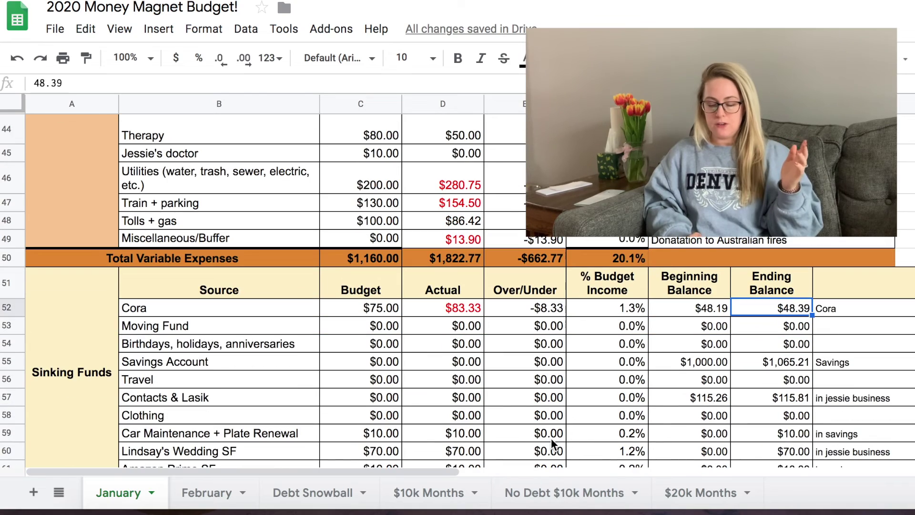
scroll(693, 362, up, 5)
scroll(693, 361, down, 5)
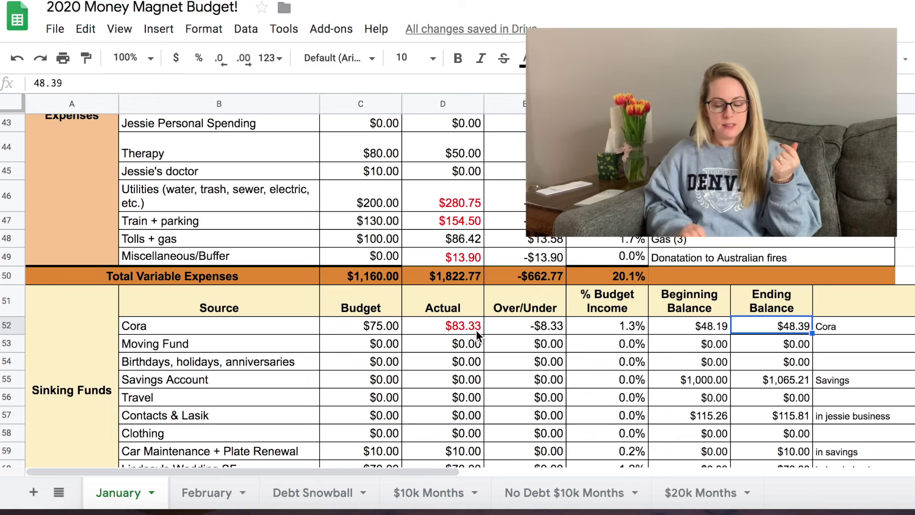
click(467, 333)
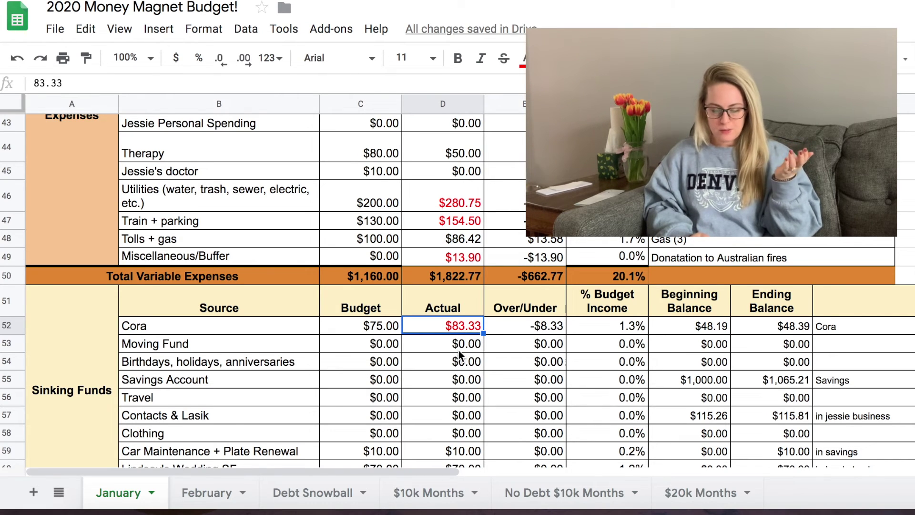
- Review the remaining sinking funds, checking the actual amounts for Car Maintenance + Plate Renewal and the wedding fund
scroll(458, 351, down, 1)
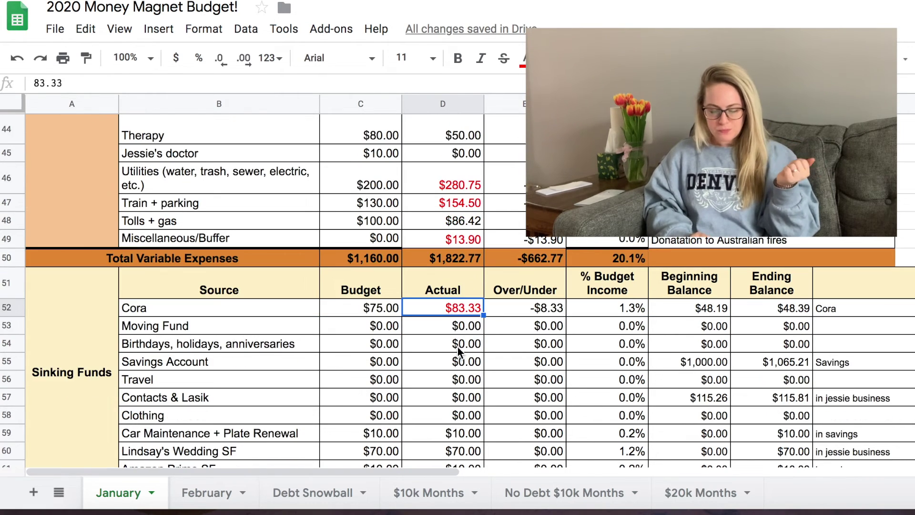
scroll(464, 431, down, 1)
drag(465, 403, 456, 443)
click(530, 372)
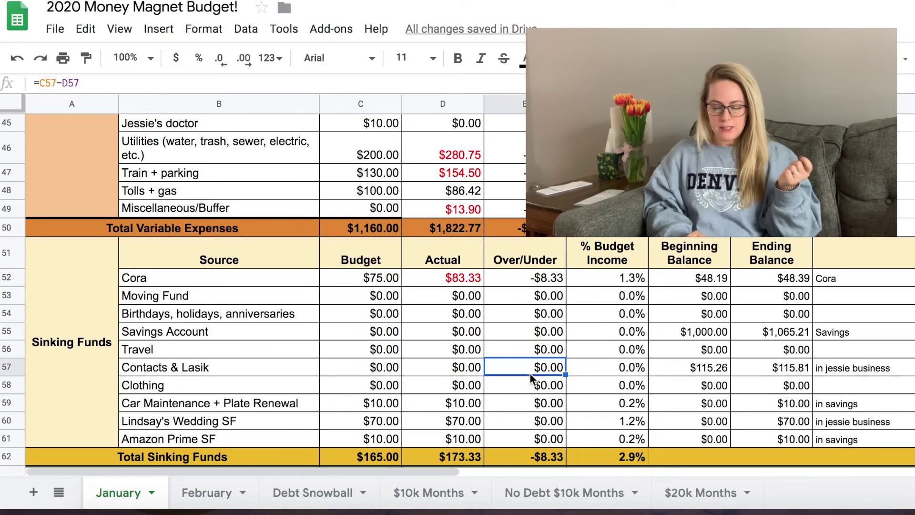
click(451, 405)
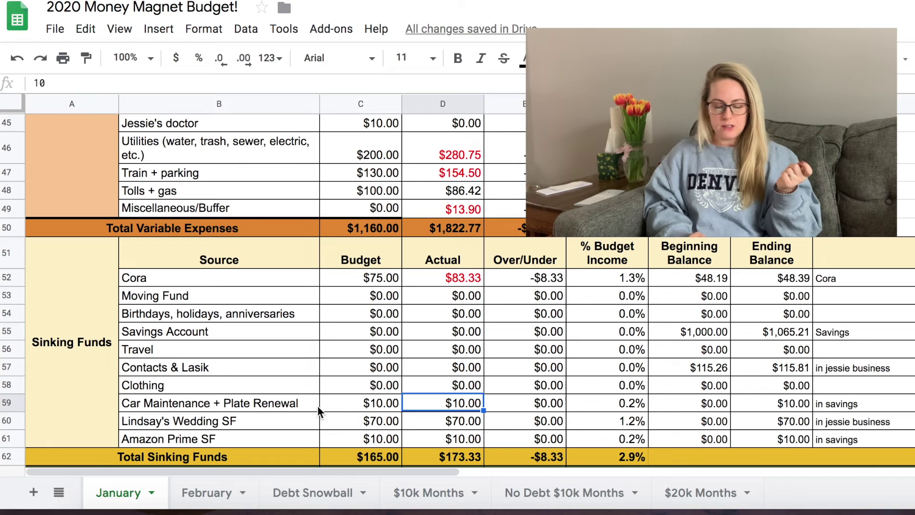
click(471, 422)
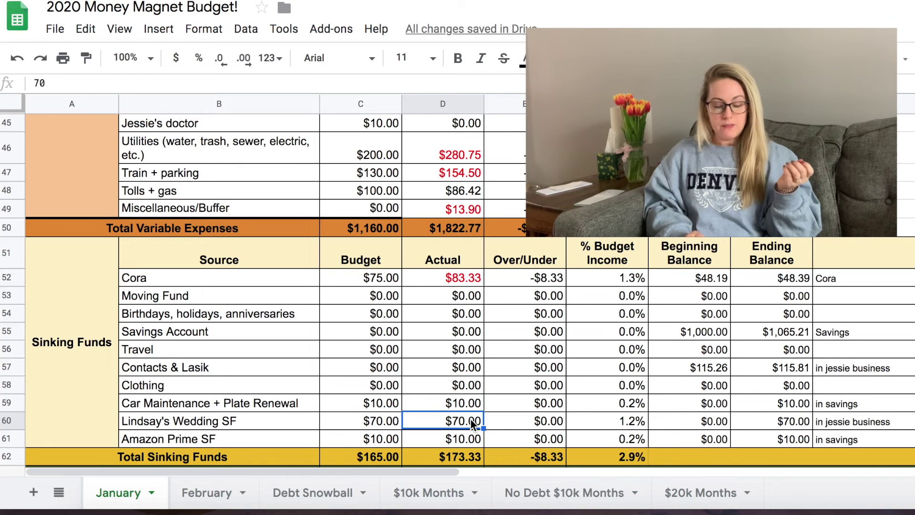
- Check the actual amount of the Amazon Prime sinking fund and the actual Total Sinking Funds
click(451, 437)
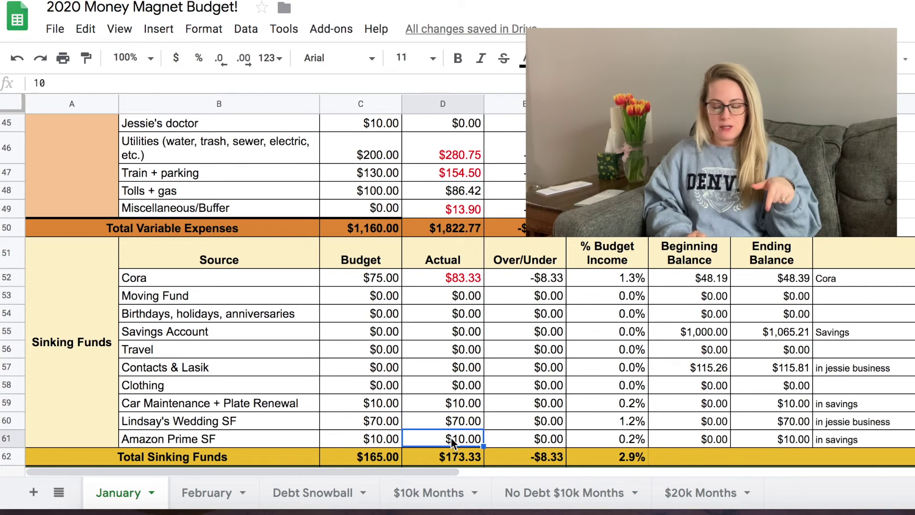
scroll(456, 304, down, 1)
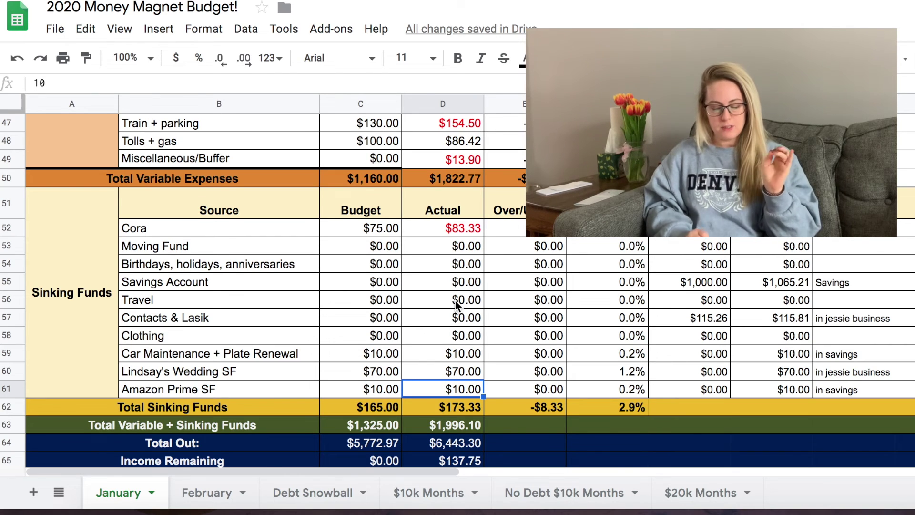
click(456, 410)
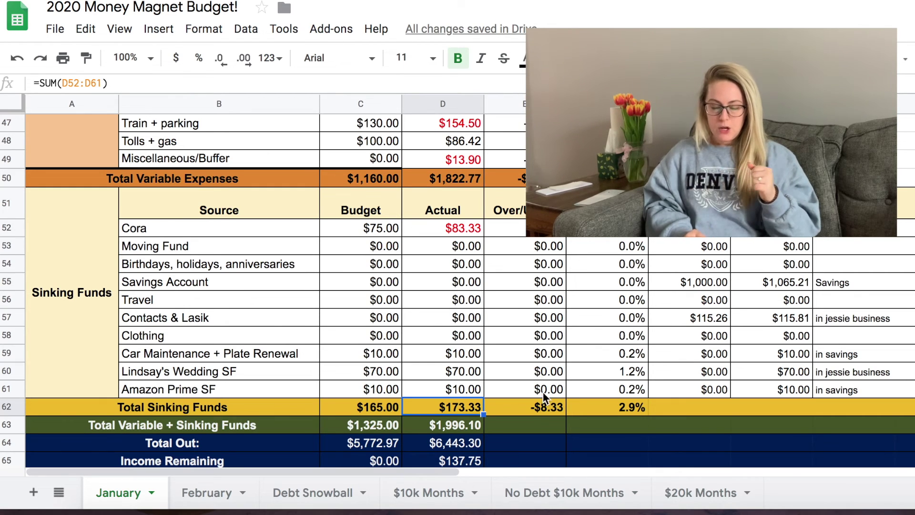
- Review the actual Total Out and Income Remaining amounts, looking back at the income total at the start of the January sheet
click(469, 447)
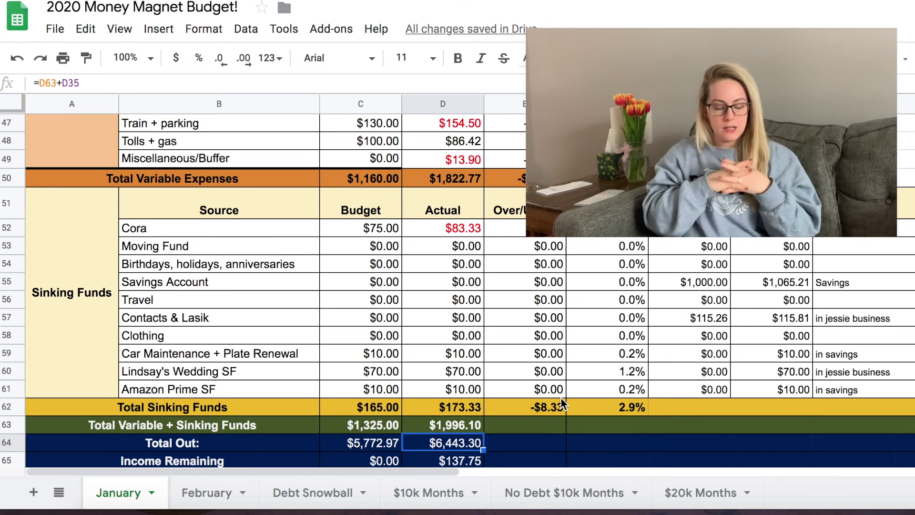
key(Down)
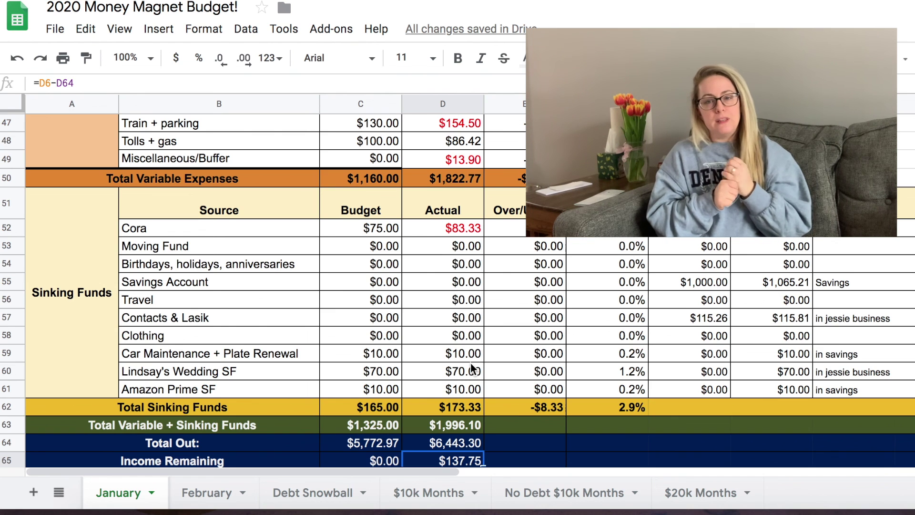
scroll(472, 367, up, 15)
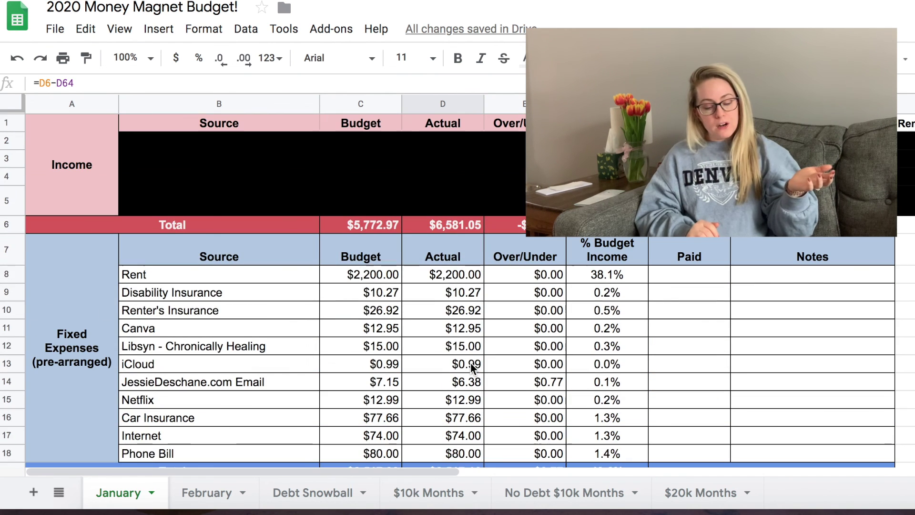